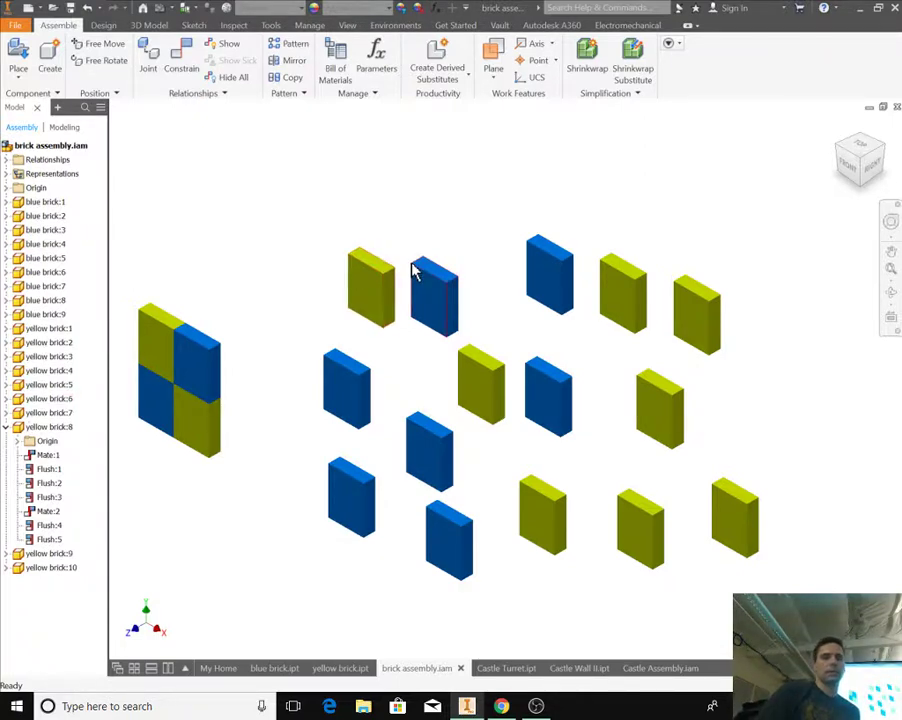
# Start placing an assembly constraint and turn on the Windows Magnifier through its settings, closing the settings window
pyautogui.click(200, 70)
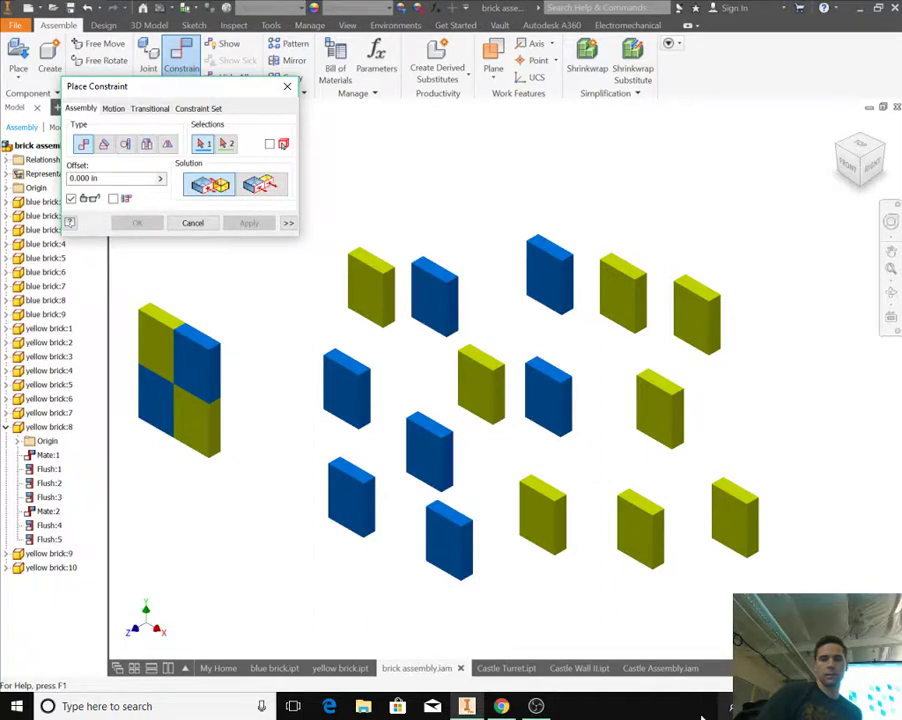
pyautogui.click(229, 712)
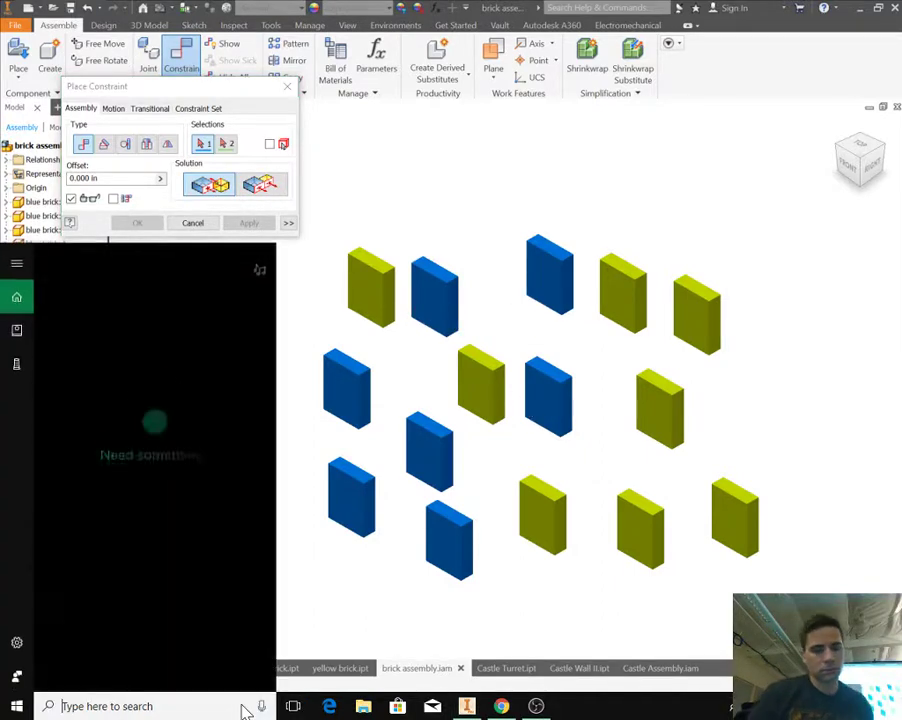
pyautogui.write('zoom')
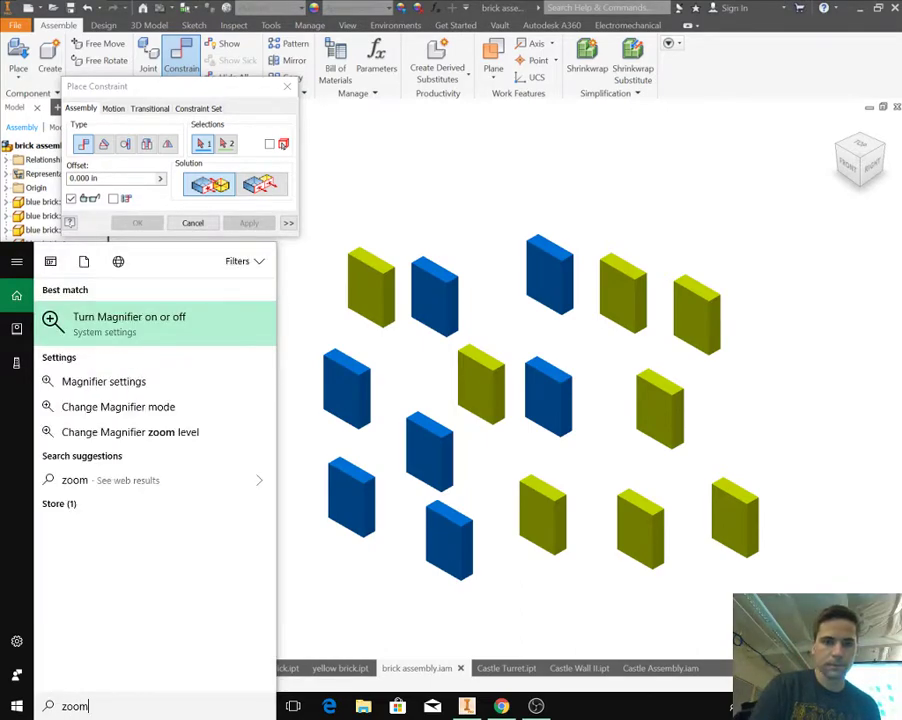
pyautogui.press('Return')
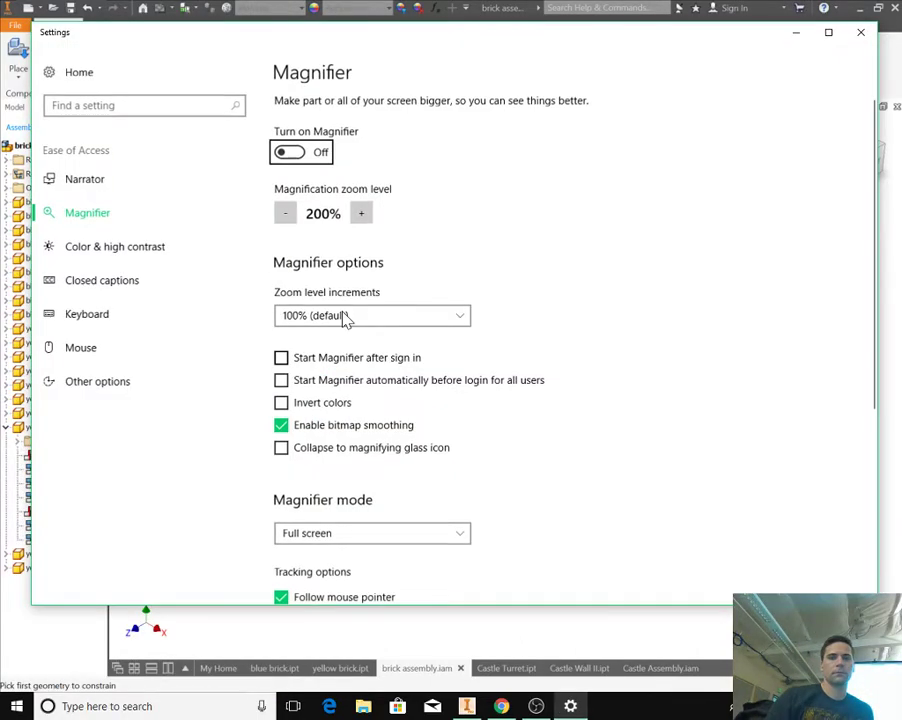
pyautogui.click(296, 154)
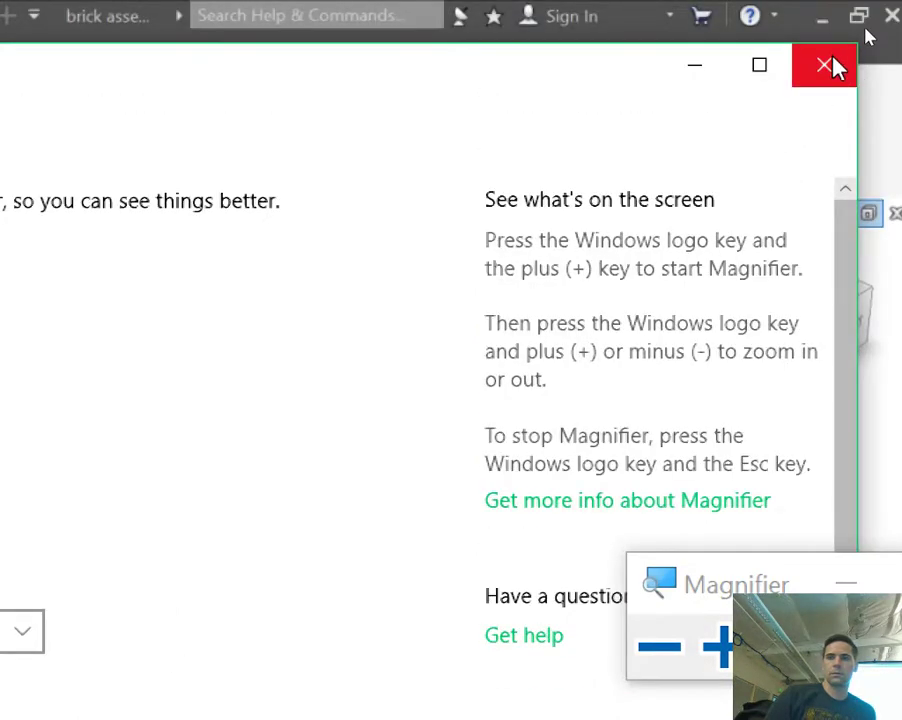
pyautogui.click(826, 65)
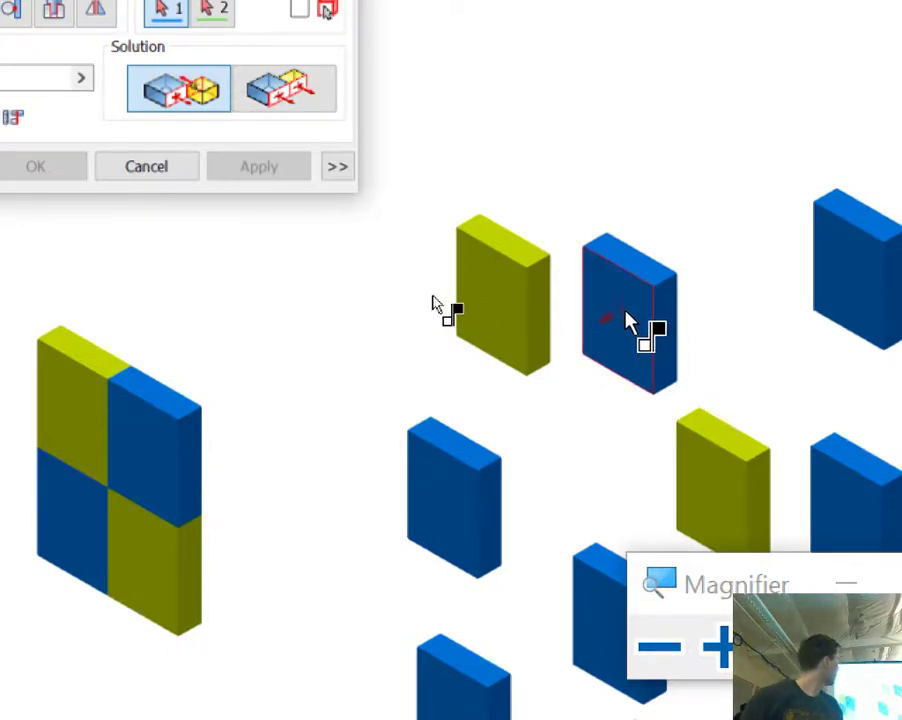
# Mate the large front face of the loose upper blue brick to the top face of the stack's upper yellow brick
pyautogui.click(628, 322)
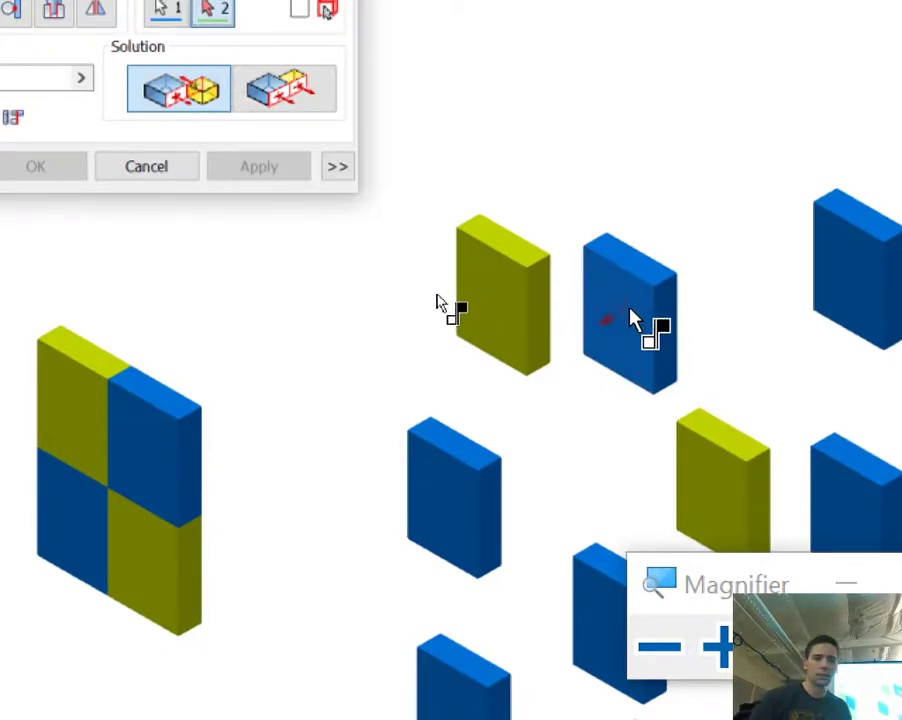
pyautogui.click(90, 357)
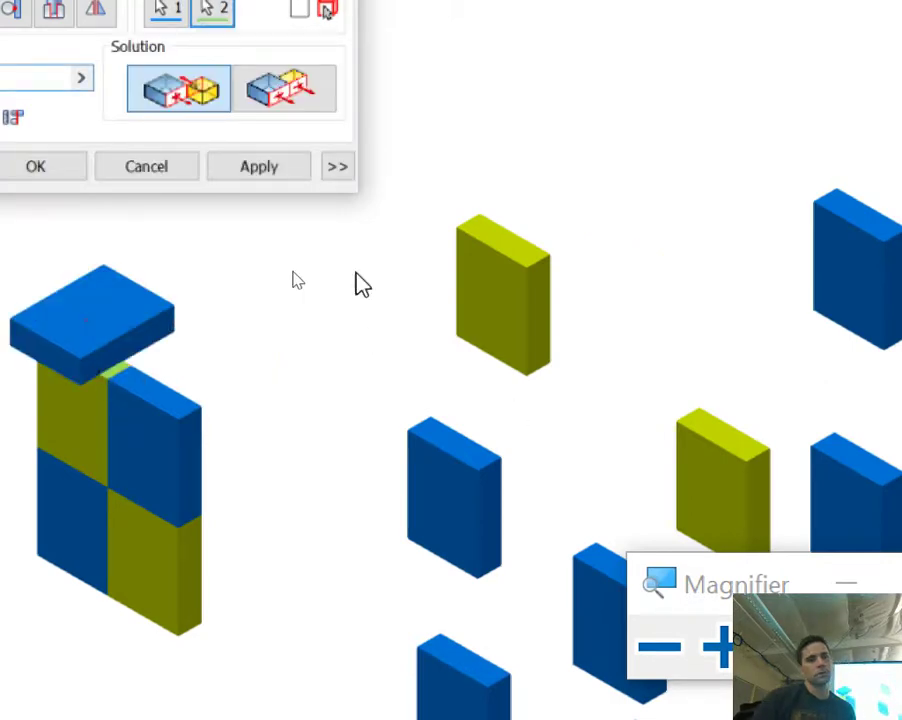
pyautogui.click(265, 167)
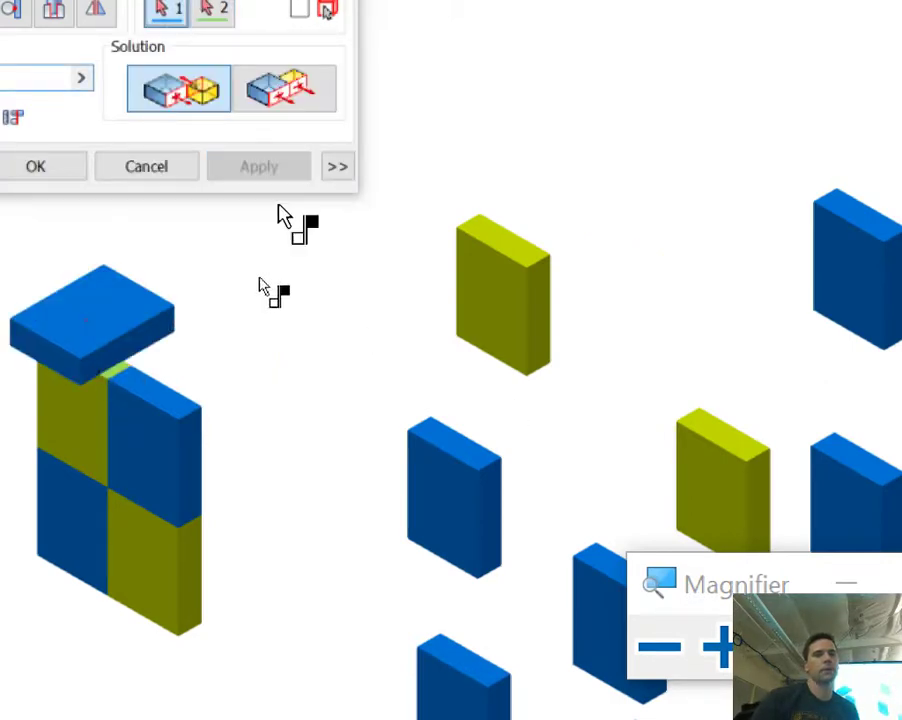
pyautogui.scroll(-3, 276, 373)
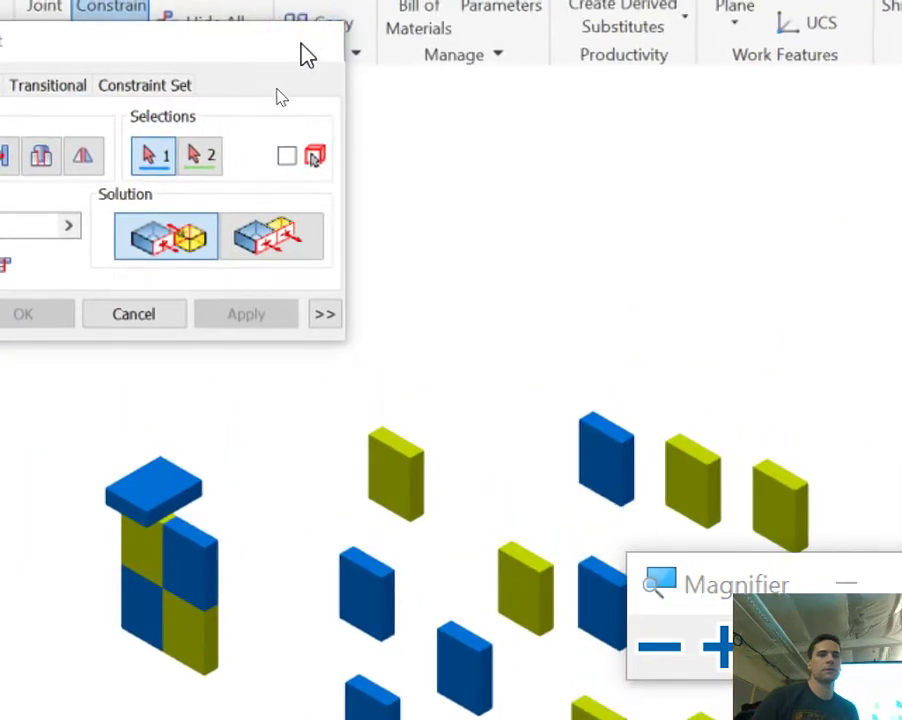
pyautogui.click(328, 45)
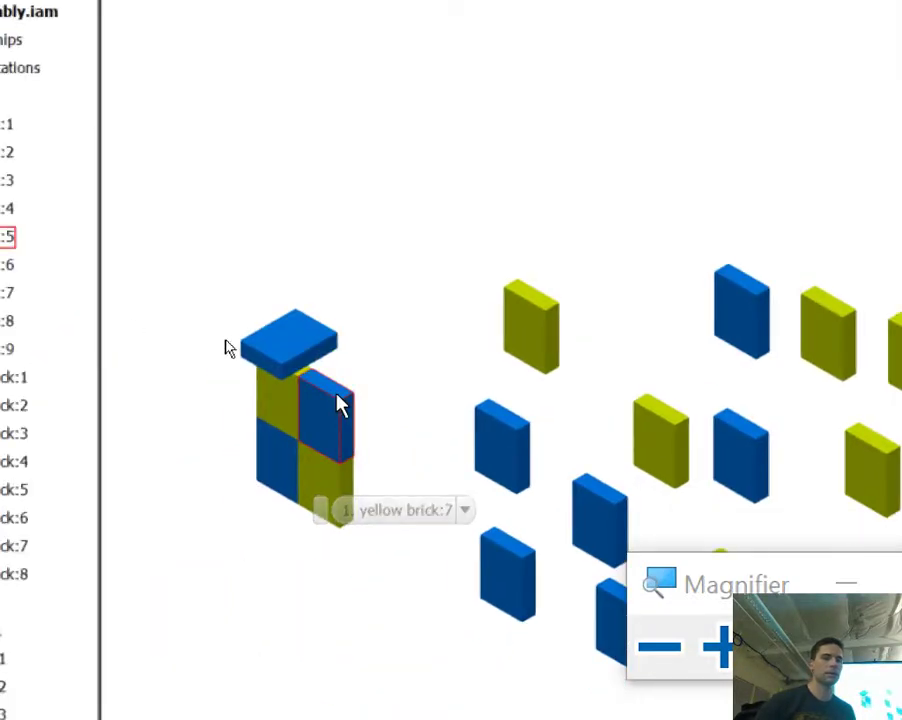
# Shift the brick stack slightly and examine from several angles how the blue brick sits on top of it
pyautogui.moveTo(288, 414)
pyautogui.mouseDown()
pyautogui.moveTo(404, 416)
pyautogui.moveTo(247, 396)
pyautogui.moveTo(268, 283)
pyautogui.moveTo(289, 473)
pyautogui.moveTo(291, 256)
pyautogui.moveTo(293, 413)
pyautogui.moveTo(157, 477)
pyautogui.moveTo(437, 404)
pyautogui.moveTo(183, 475)
pyautogui.moveTo(260, 403)
pyautogui.moveTo(278, 414)
pyautogui.mouseUp()
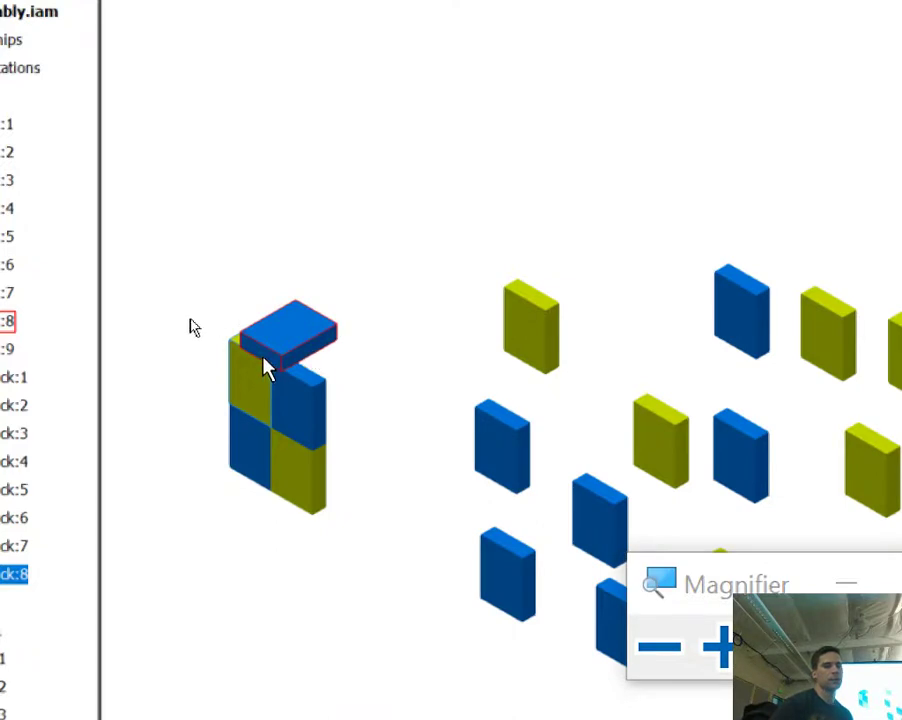
pyautogui.scroll(5, 268, 368)
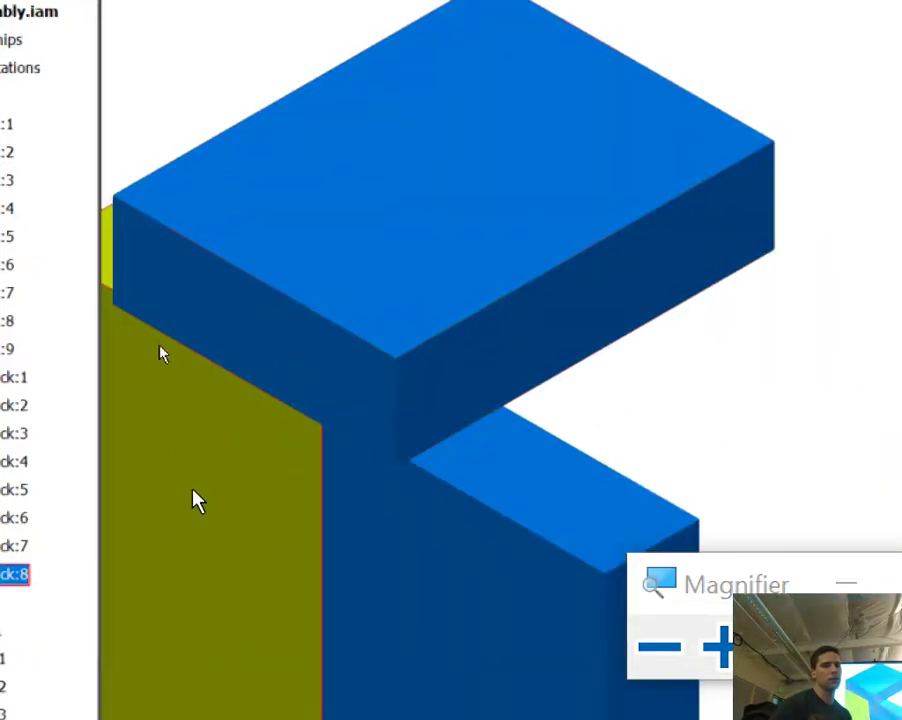
pyautogui.scroll(-5, 253, 490)
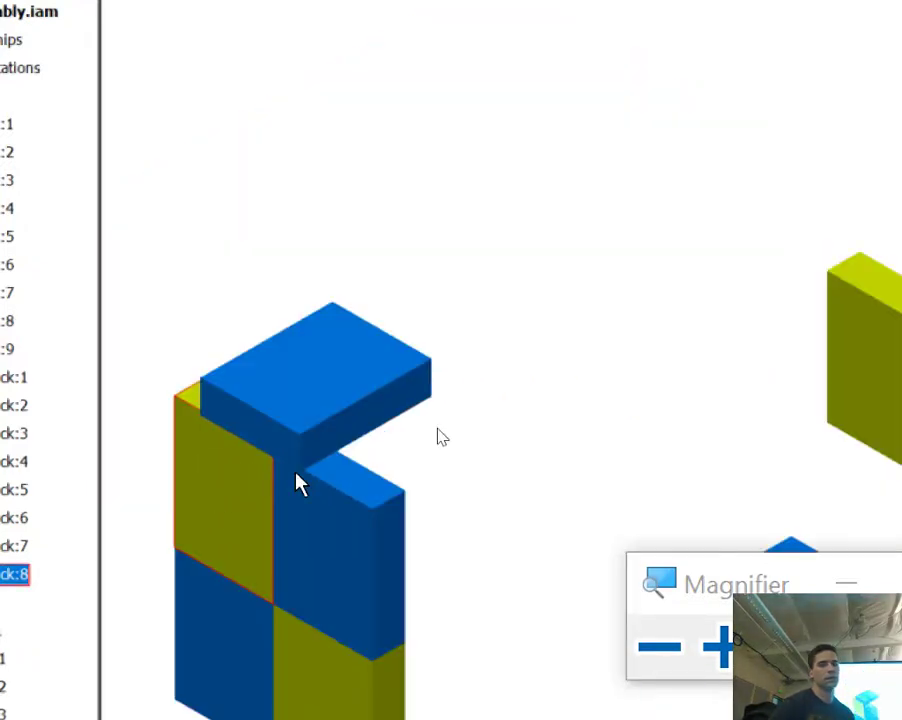
pyautogui.keyDown('shift'); pyautogui.moveTo(310, 402); pyautogui.dragTo(376, 440, button='middle'); pyautogui.keyUp('shift')
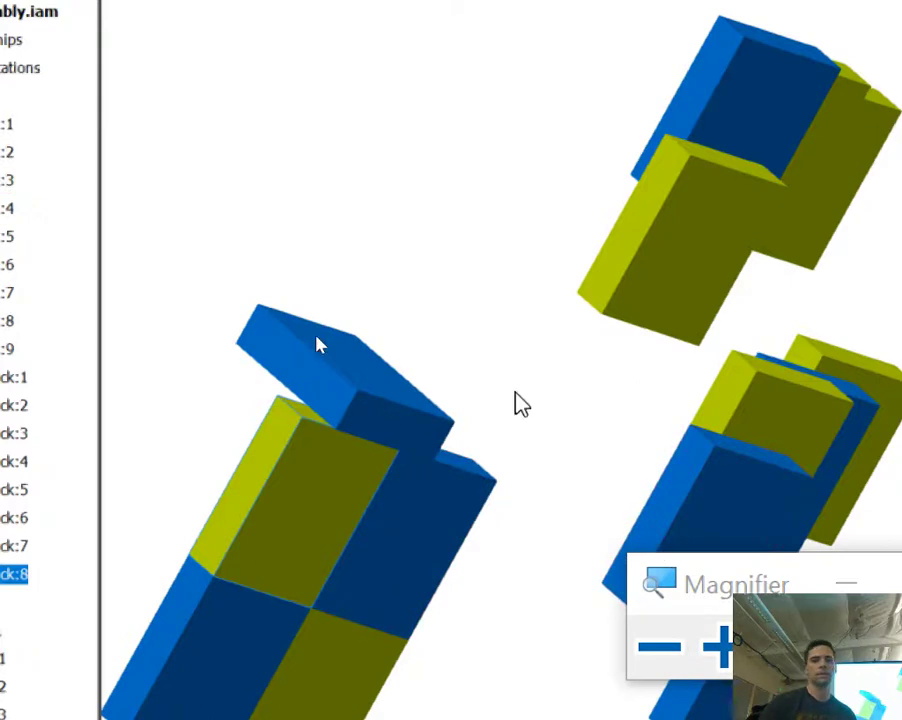
pyautogui.scroll(-3, 540, 425)
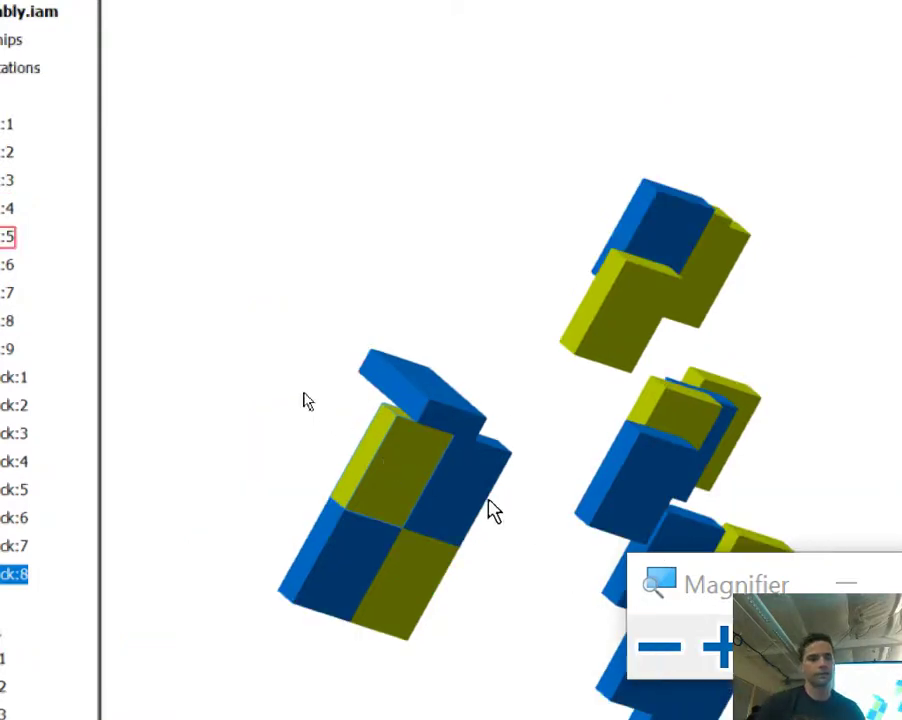
pyautogui.keyDown('shift'); pyautogui.moveTo(310, 400); pyautogui.dragTo(292, 402, button='middle'); pyautogui.keyUp('shift')
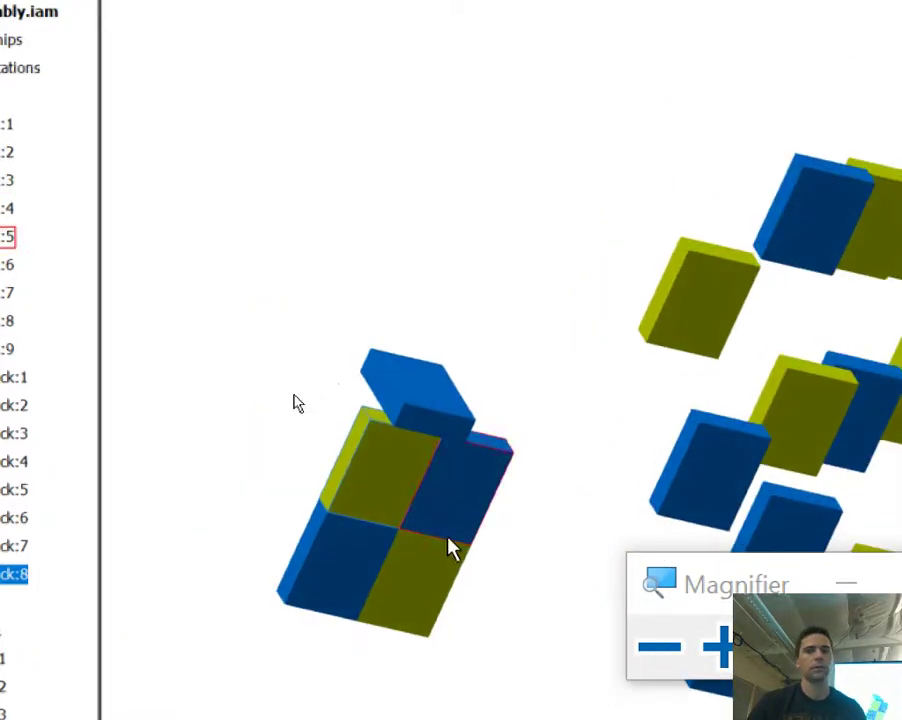
pyautogui.scroll(-5, 533, 458)
pyautogui.scroll(5, 400, 300)
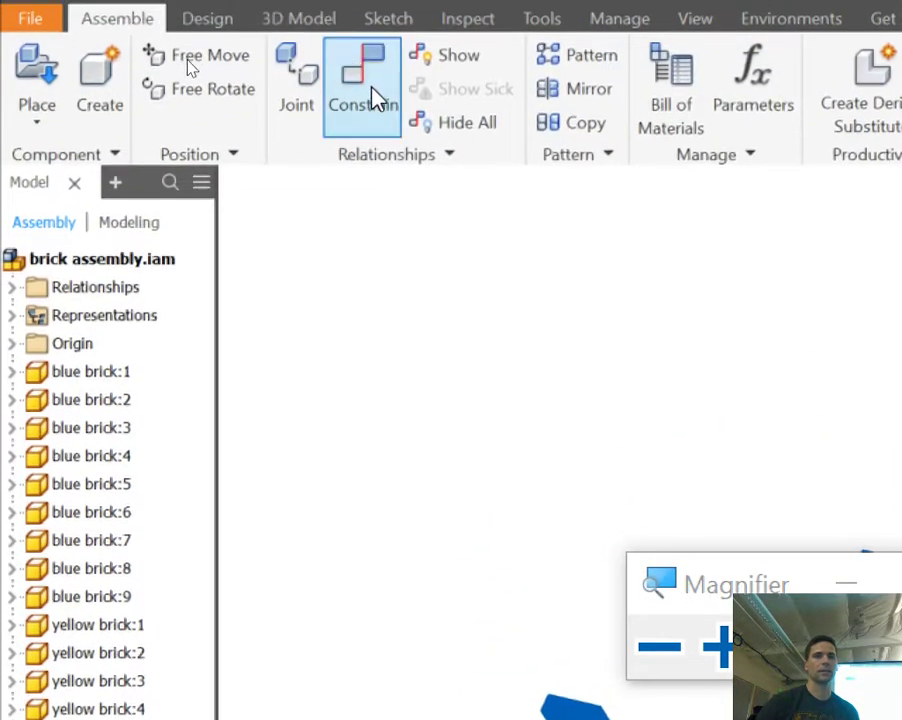
# Apply a flush constraint between the top blue brick's narrow front face and the front face of the yellow brick below, with 0.000 in offset
pyautogui.click(378, 98)
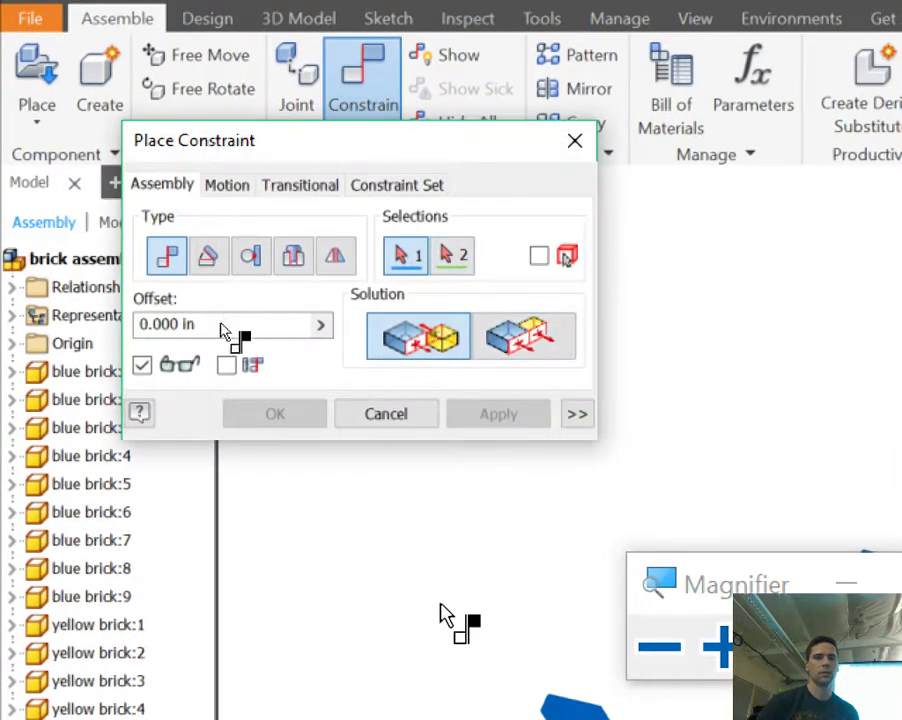
pyautogui.click(508, 344)
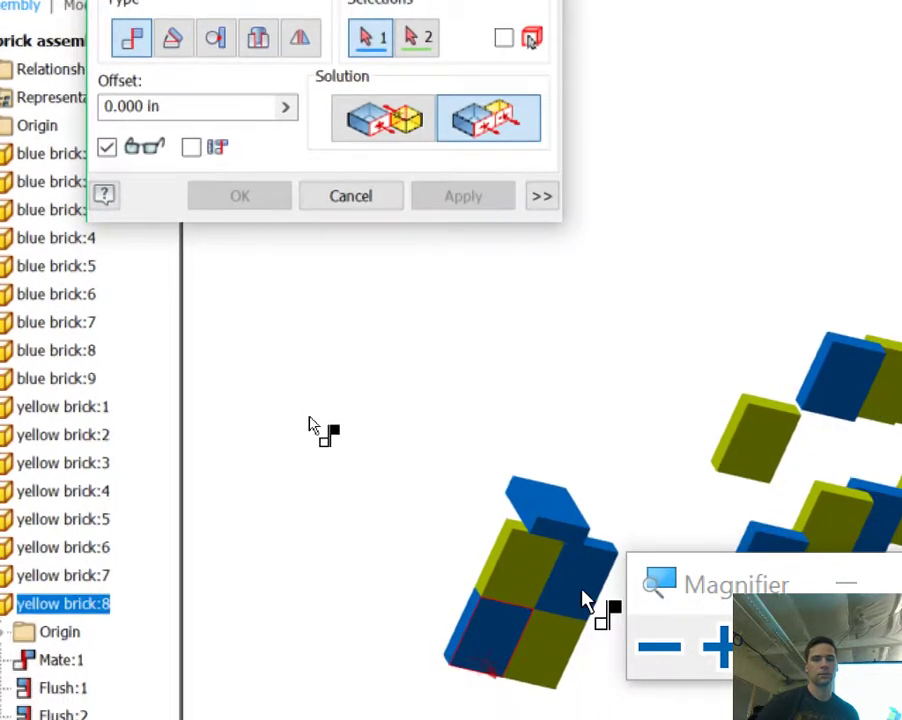
pyautogui.scroll(3, 560, 570)
pyautogui.click(544, 540)
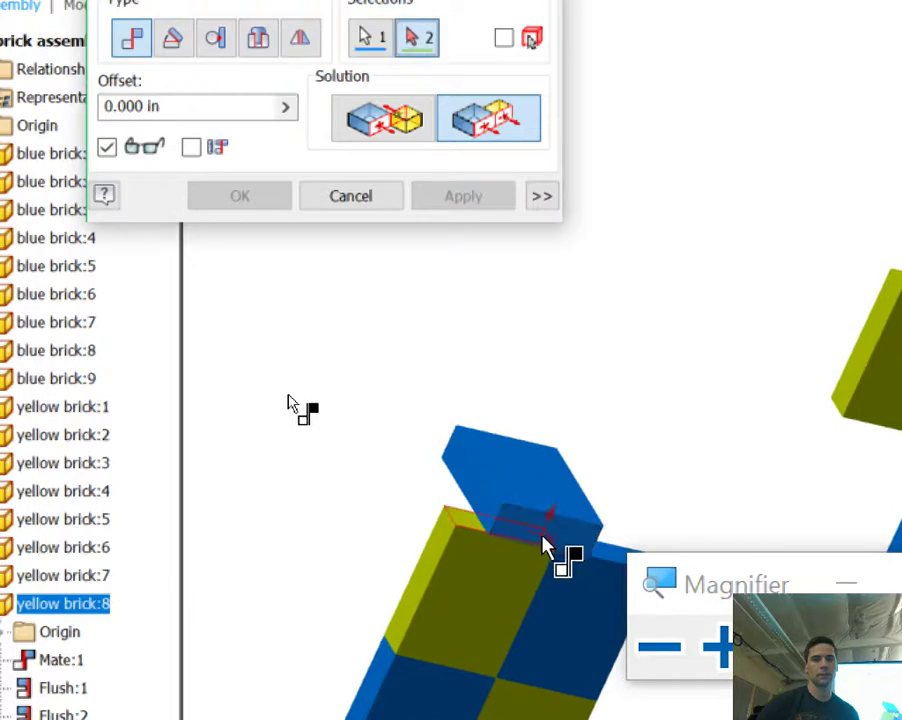
pyautogui.click(490, 589)
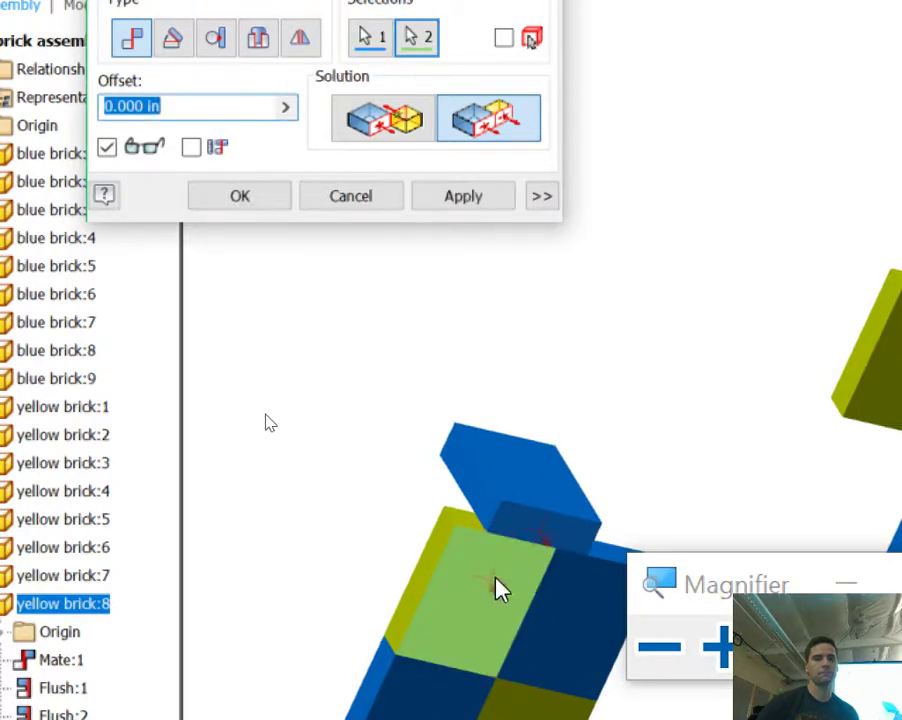
pyautogui.click(463, 198)
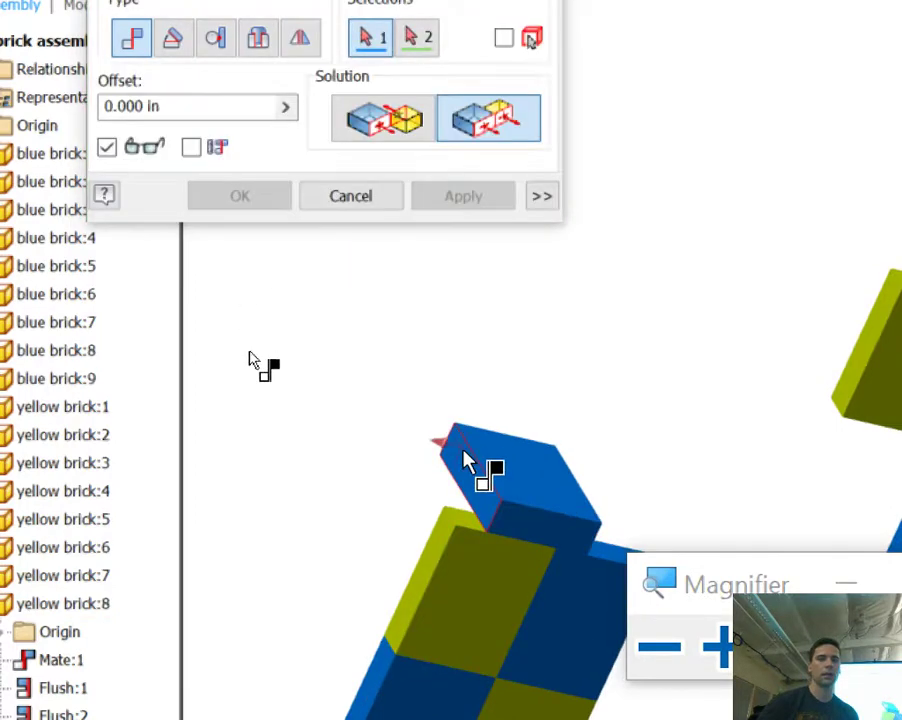
# Apply a flush constraint between the outer side faces of the top blue brick and the yellow brick below it, and finish constraining
pyautogui.click(465, 462)
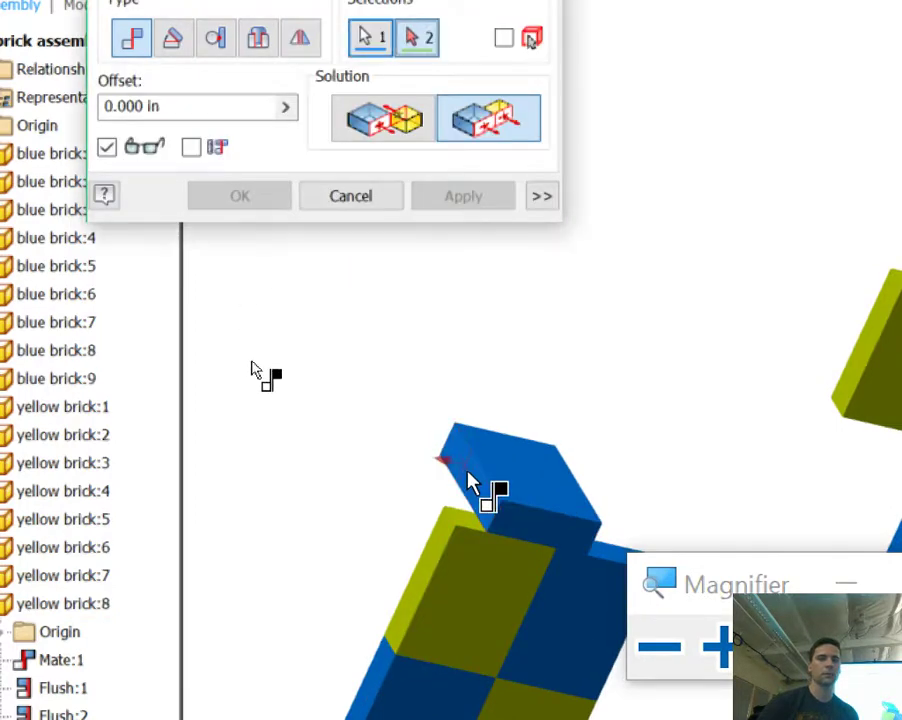
pyautogui.click(434, 562)
pyautogui.click(488, 196)
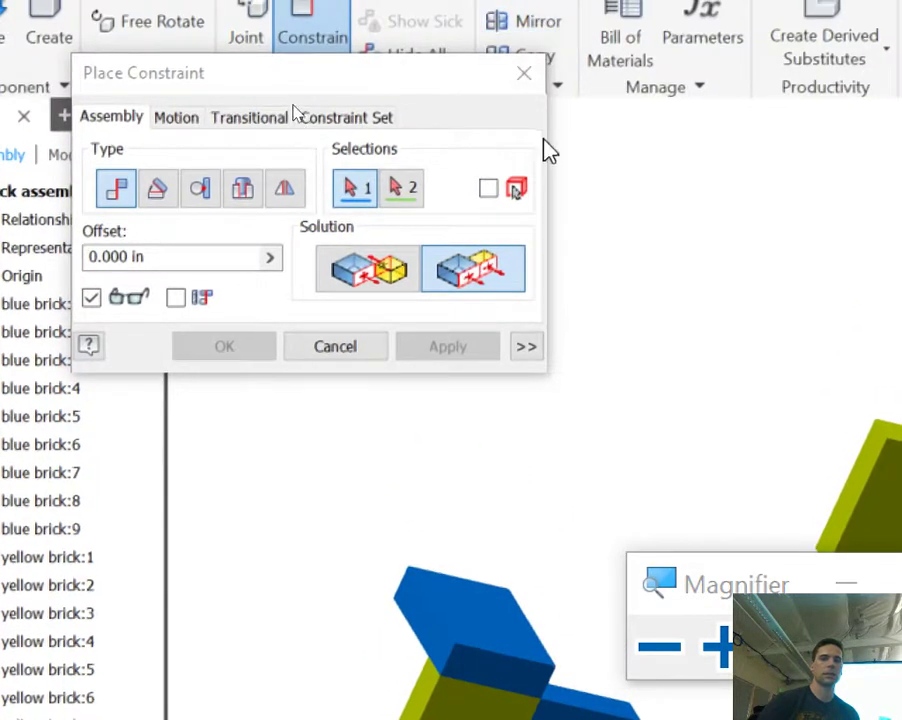
pyautogui.click(525, 76)
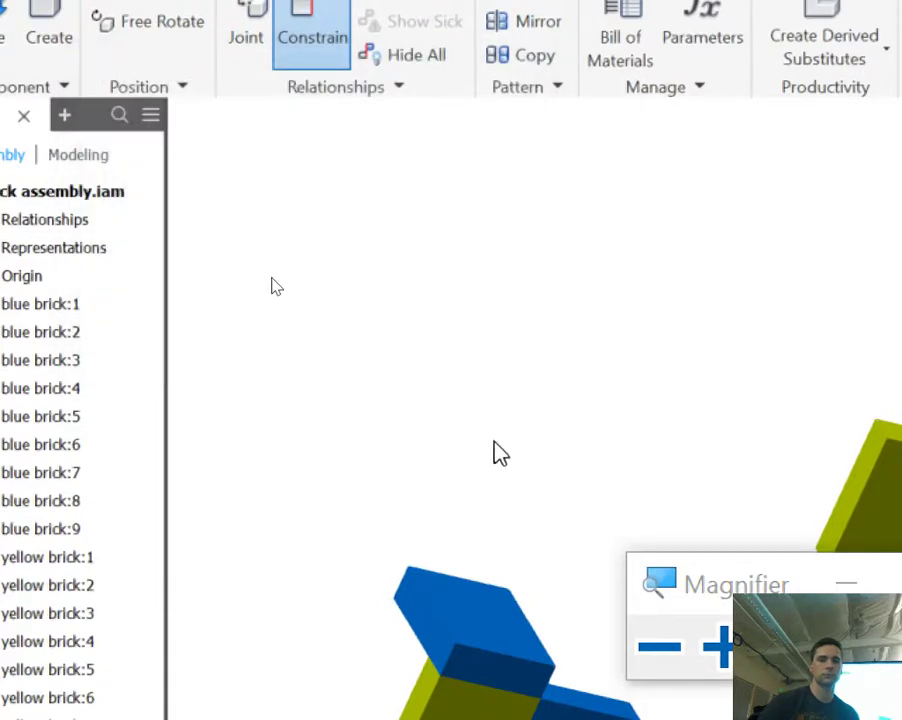
# Move the constrained brick stack farther from the loose bricks to test that the top blue brick follows it
pyautogui.scroll(3, 492, 455)
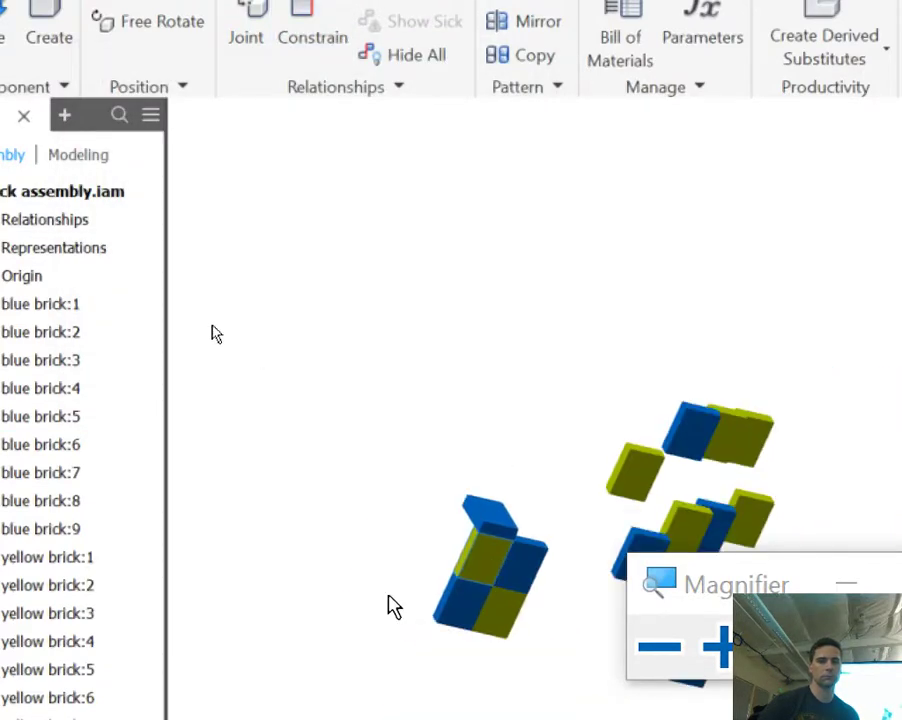
pyautogui.moveTo(488, 582); pyautogui.dragTo(408, 505)
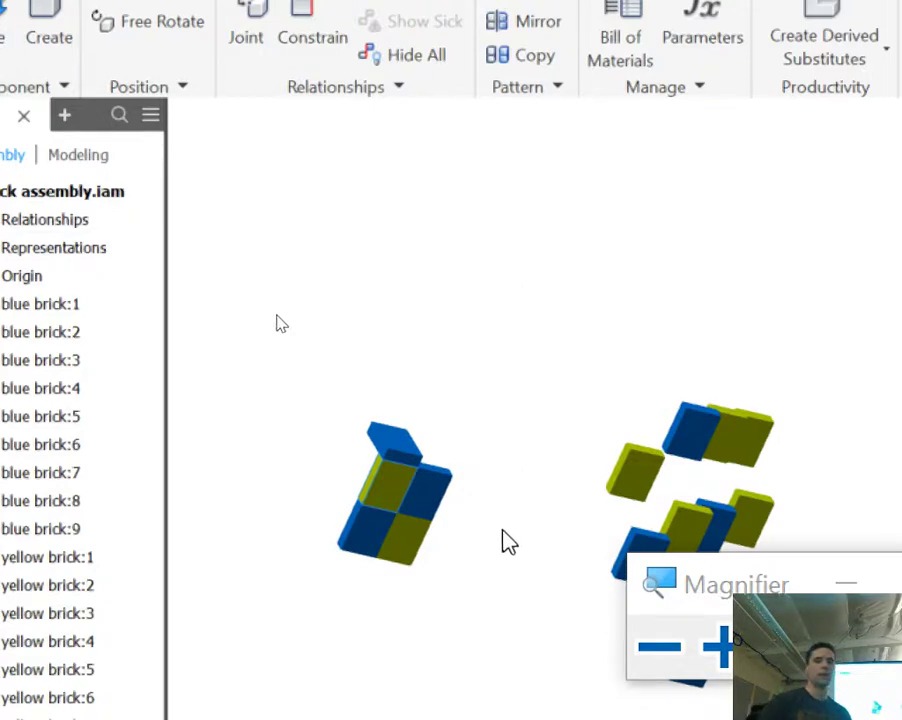
pyautogui.keyDown('shift'); pyautogui.moveTo(557, 600); pyautogui.dragTo(658, 683, button='middle'); pyautogui.keyUp('shift')
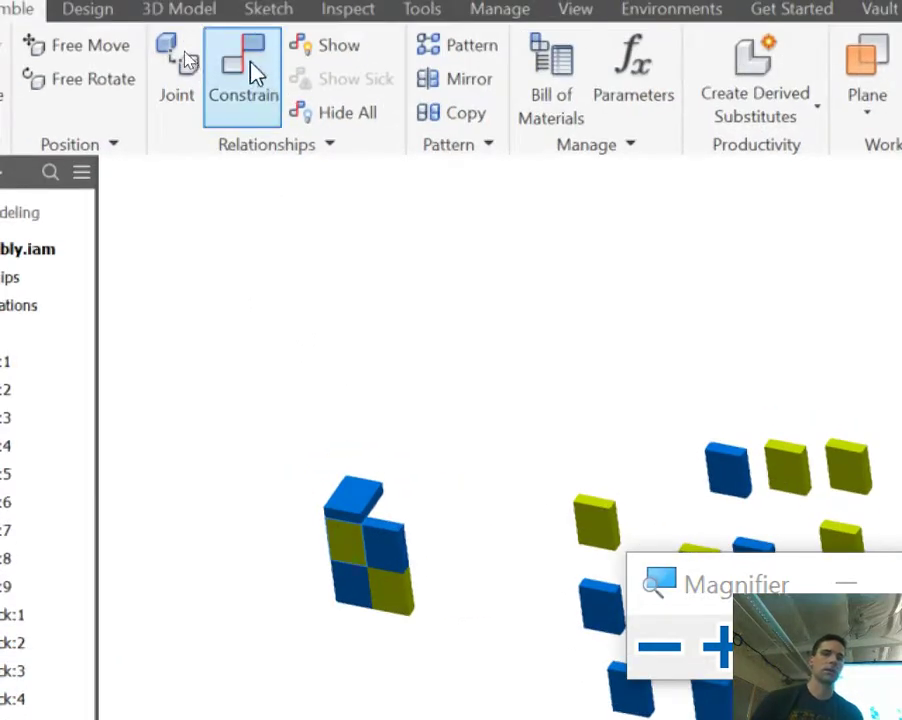
# Mate the front face of the nearest loose yellow brick to the top face of the stack's upper blue brick, with 0.000 in offset
pyautogui.click(250, 75)
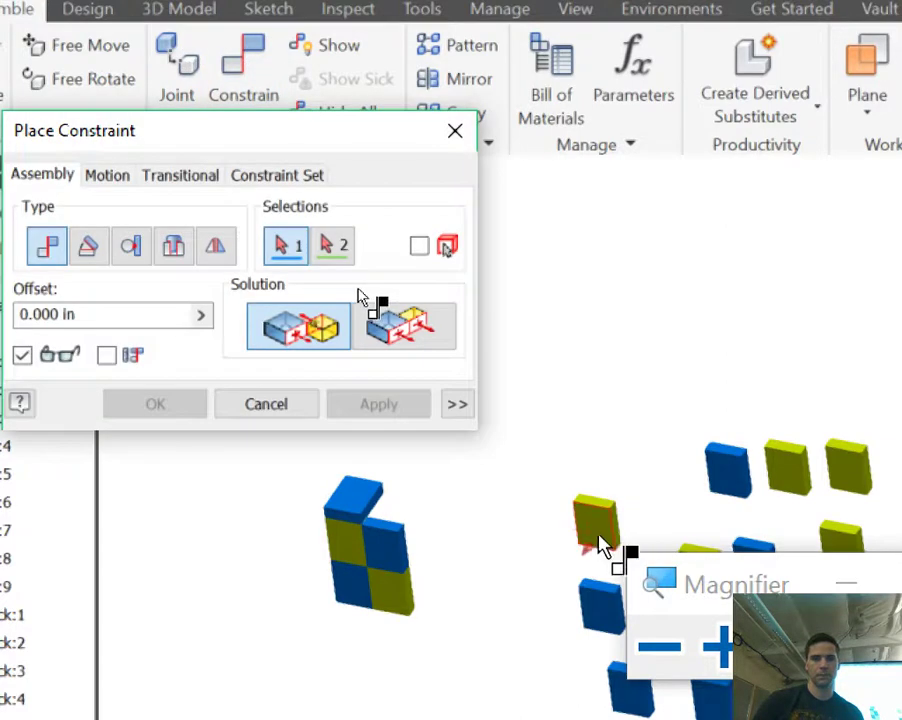
pyautogui.scroll(-5, 600, 545)
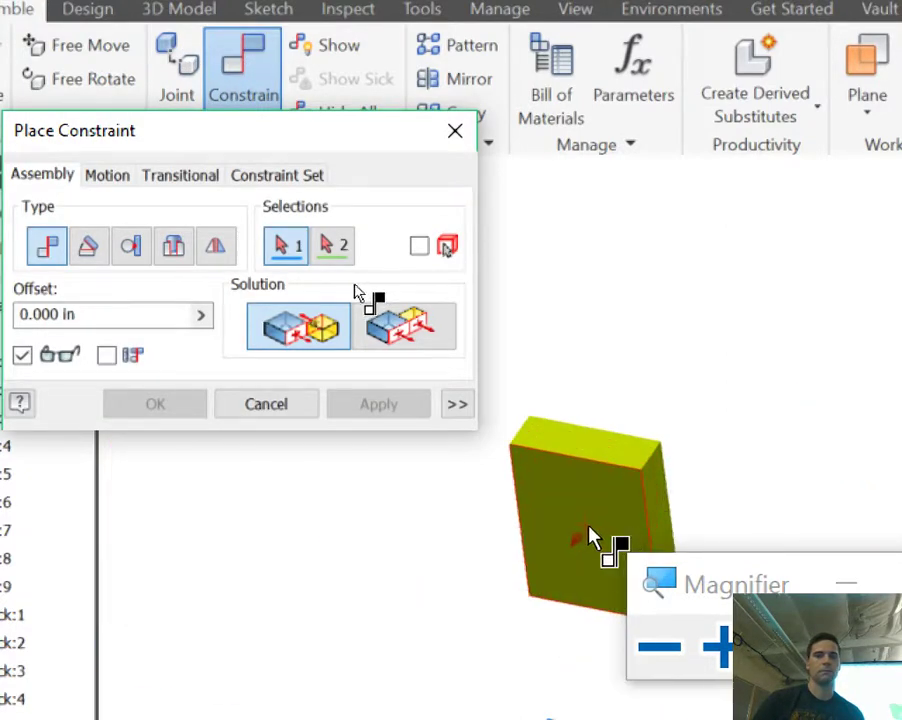
pyautogui.click(592, 540)
pyautogui.scroll(5, 503, 600)
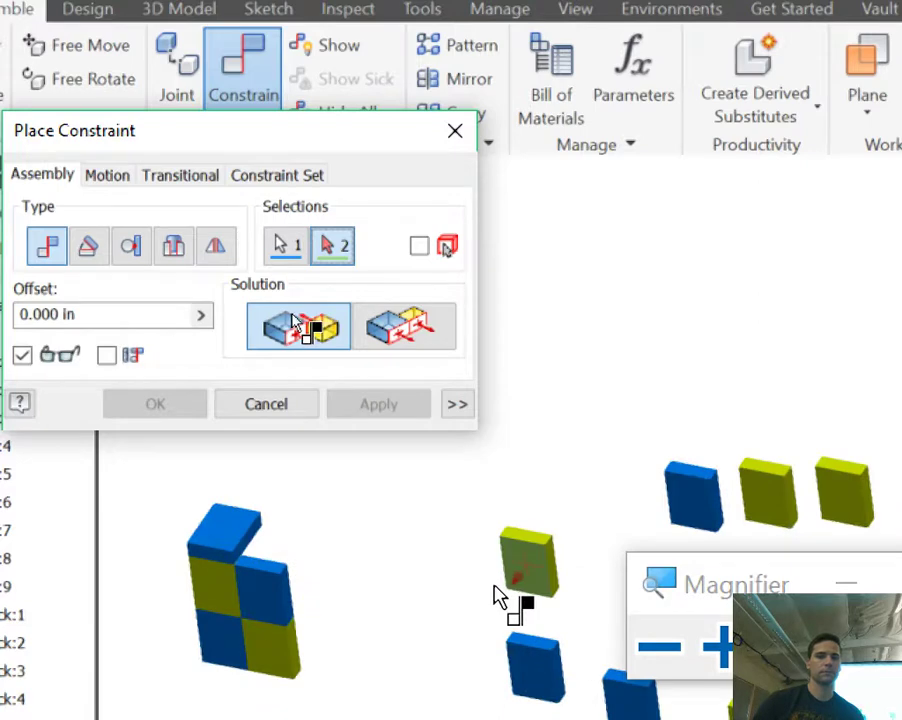
pyautogui.scroll(-4, 272, 578)
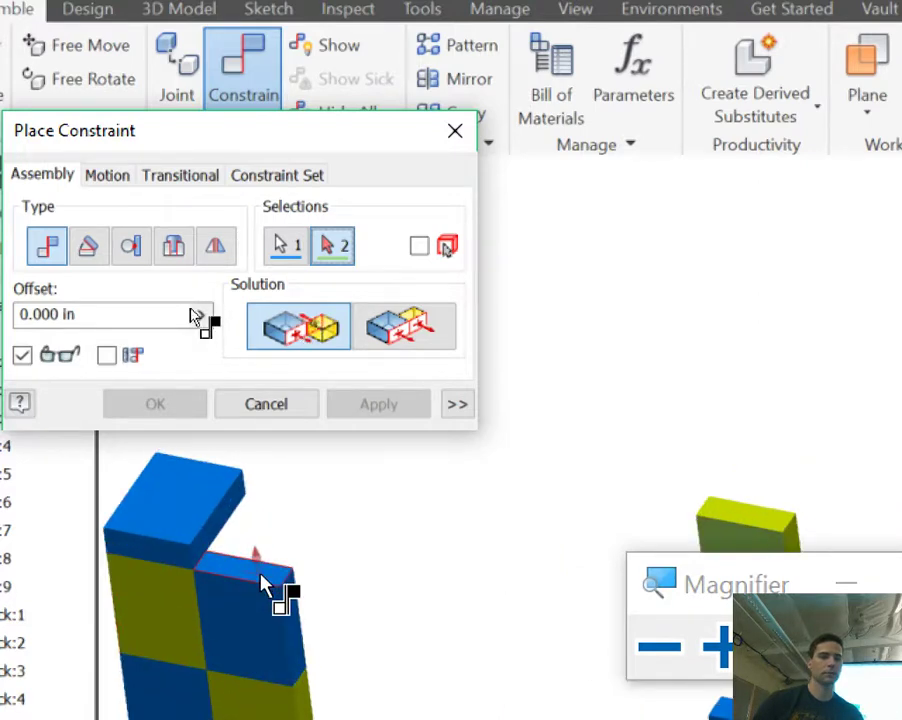
pyautogui.click(265, 585)
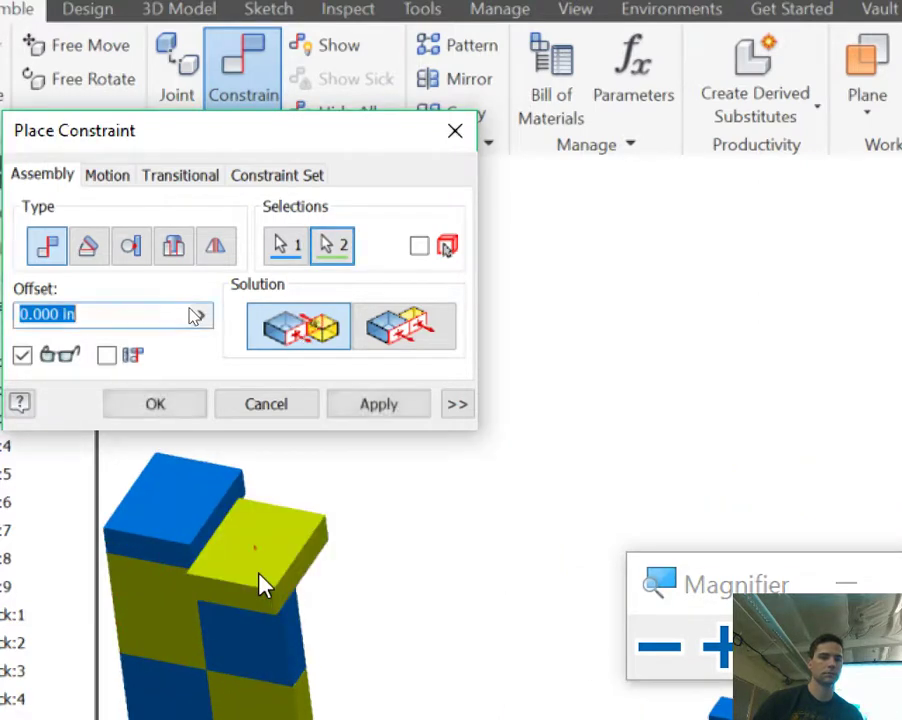
pyautogui.click(398, 405)
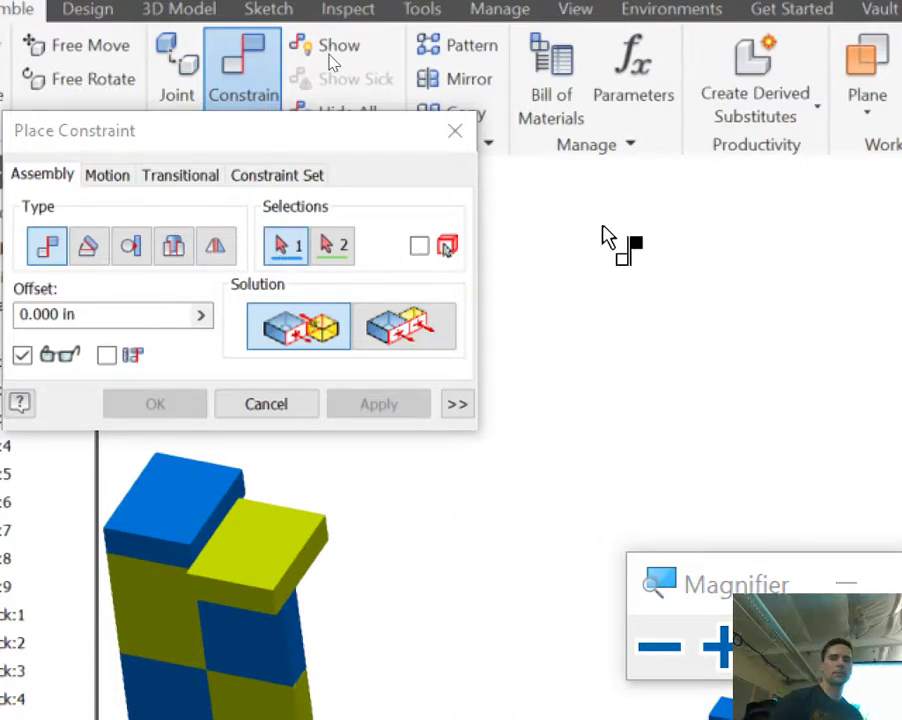
# Close the constraint dialog and move the mated yellow brick and the stack separately to test the yellow brick's remaining freedom
pyautogui.click(455, 130)
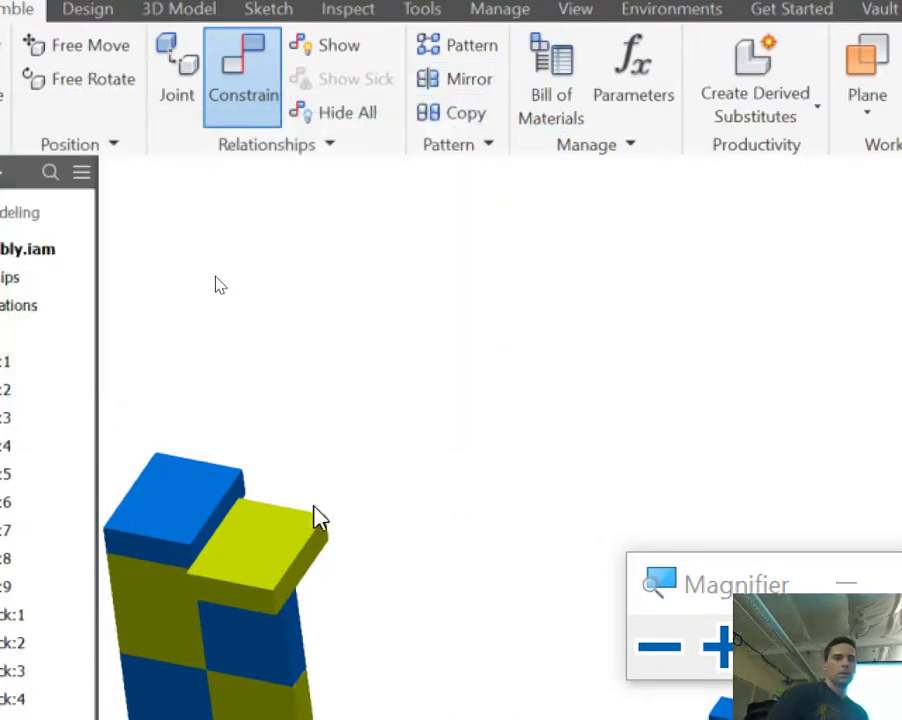
pyautogui.moveTo(300, 550); pyautogui.dragTo(295, 516)
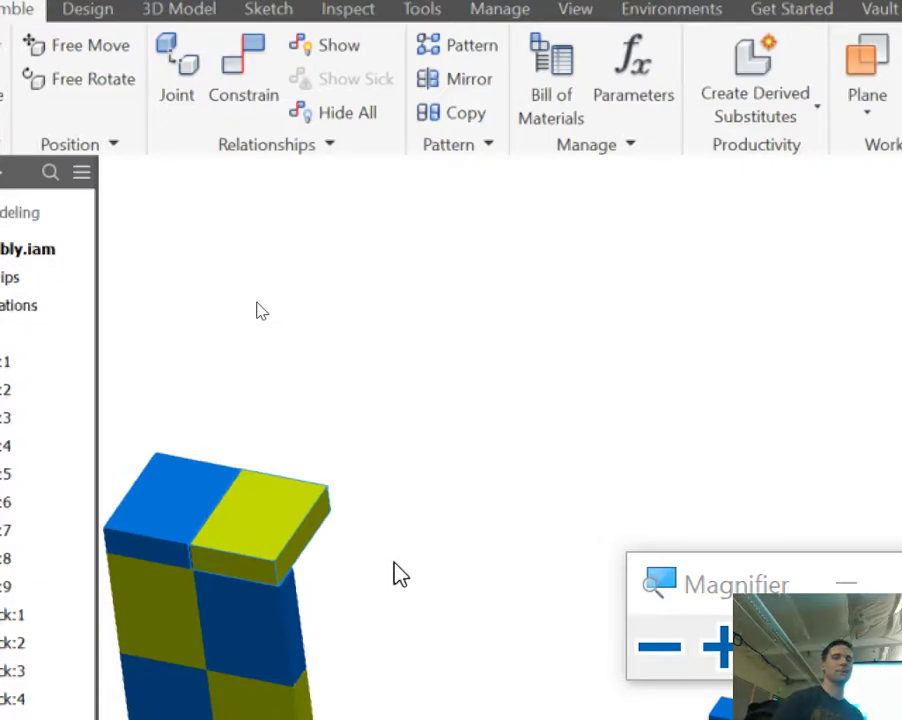
pyautogui.moveTo(241, 604); pyautogui.dragTo(279, 716)
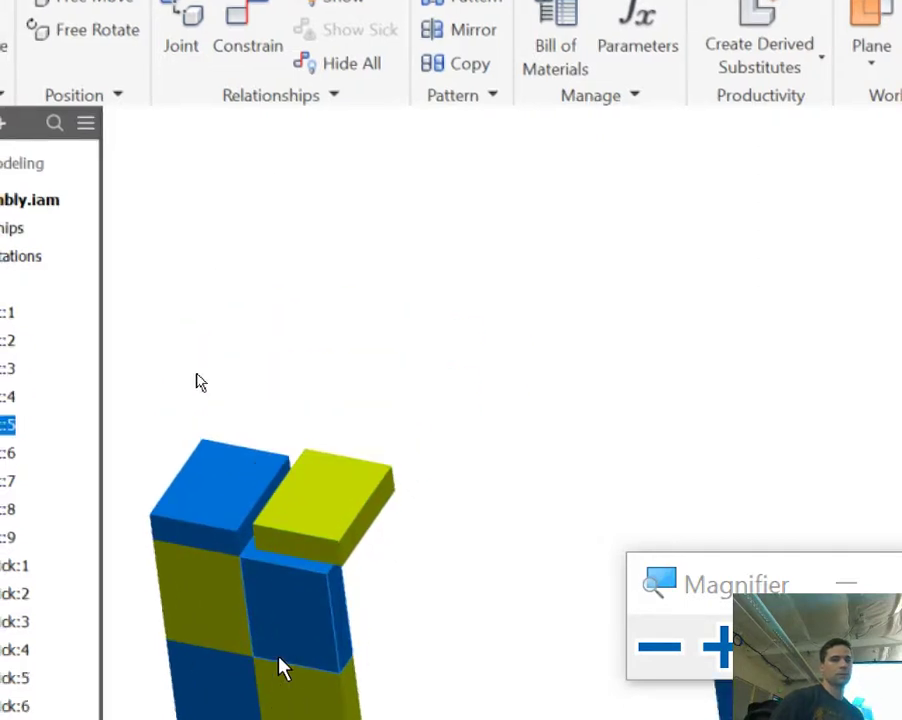
pyautogui.moveTo(281, 668); pyautogui.dragTo(280, 664)
pyautogui.moveTo(414, 290); pyautogui.dragTo(461, 252)
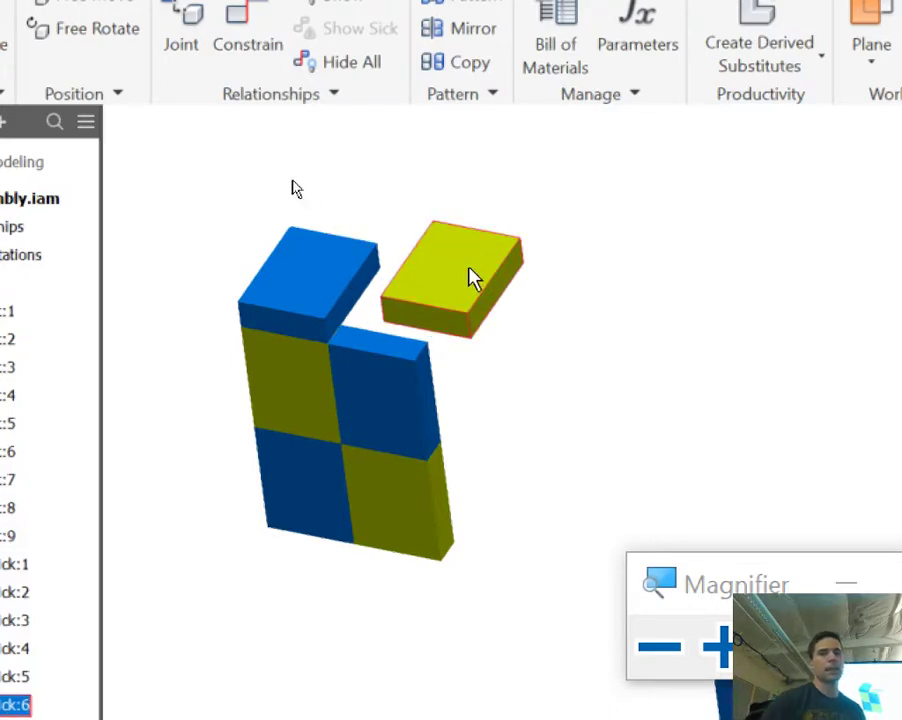
# Apply a flush constraint between the top yellow brick's narrow front face and the front face of the blue brick below, with 0.000 in offset
pyautogui.click(250, 30)
pyautogui.click(407, 290)
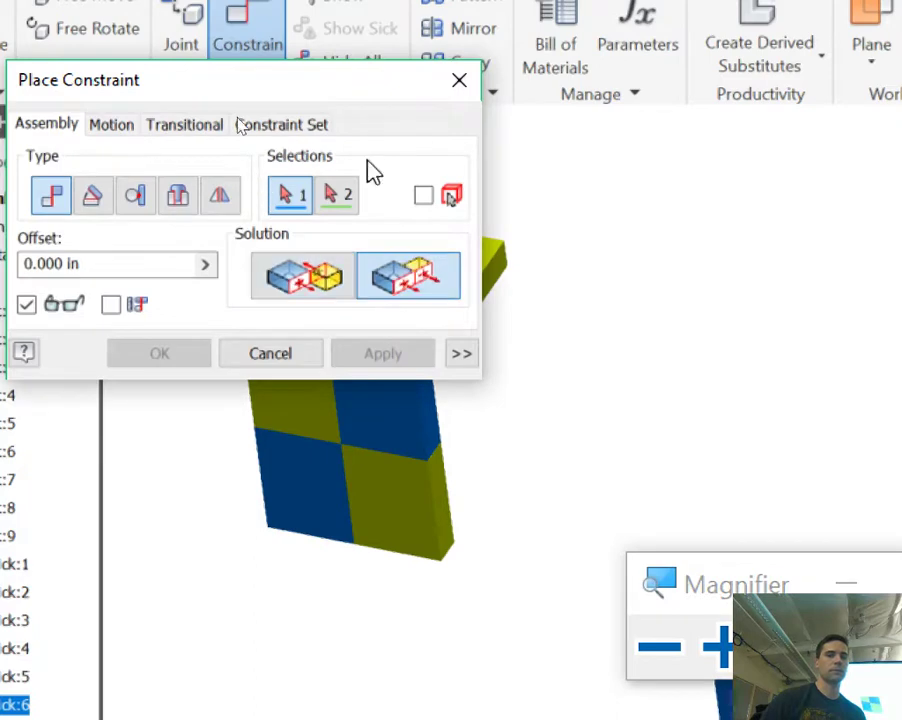
pyautogui.moveTo(325, 78); pyautogui.dragTo(891, 48)
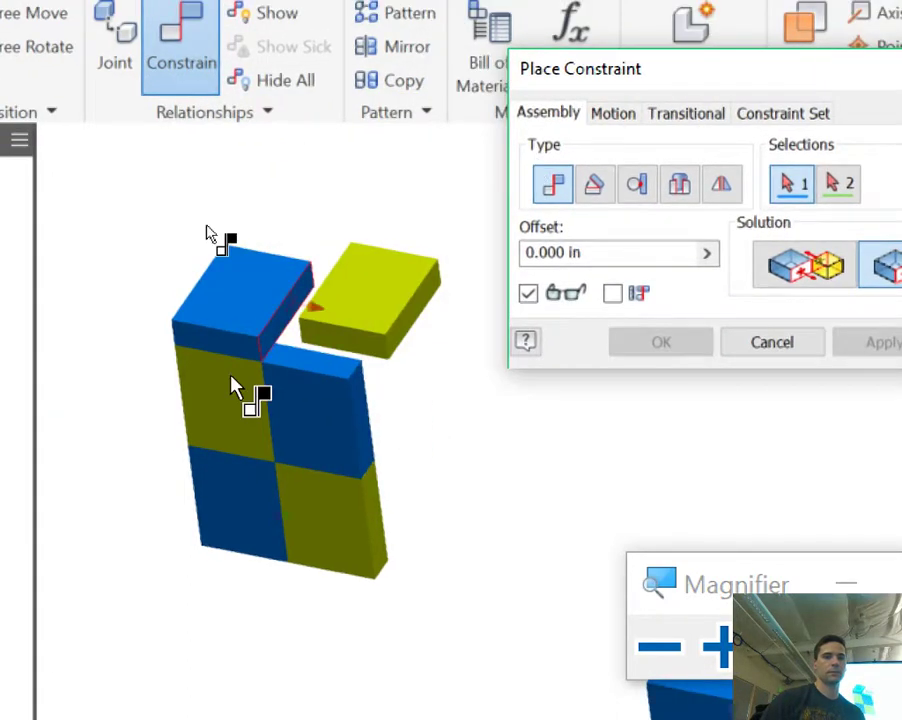
pyautogui.click(344, 351)
pyautogui.click(313, 404)
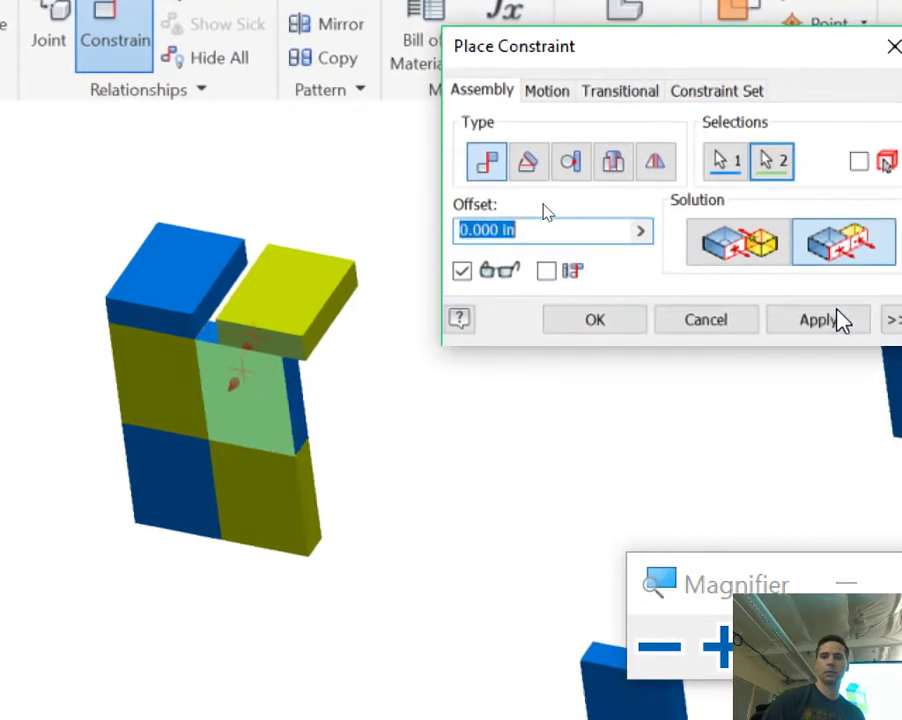
pyautogui.click(880, 342)
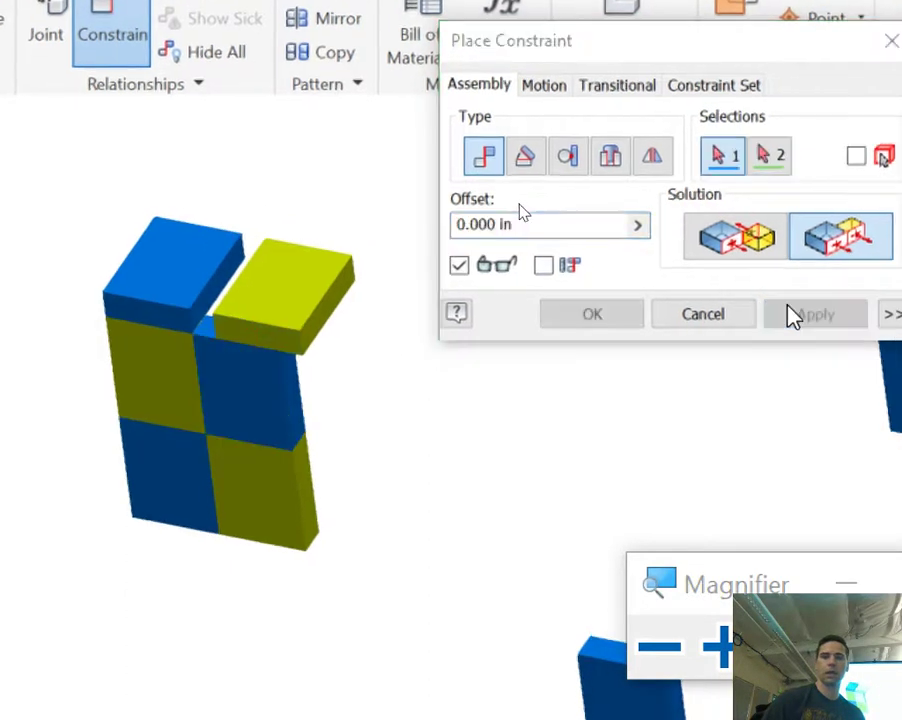
# Apply a flush constraint between the outer side faces of the top yellow brick and the blue brick below it, and finish constraining
pyautogui.click(320, 328)
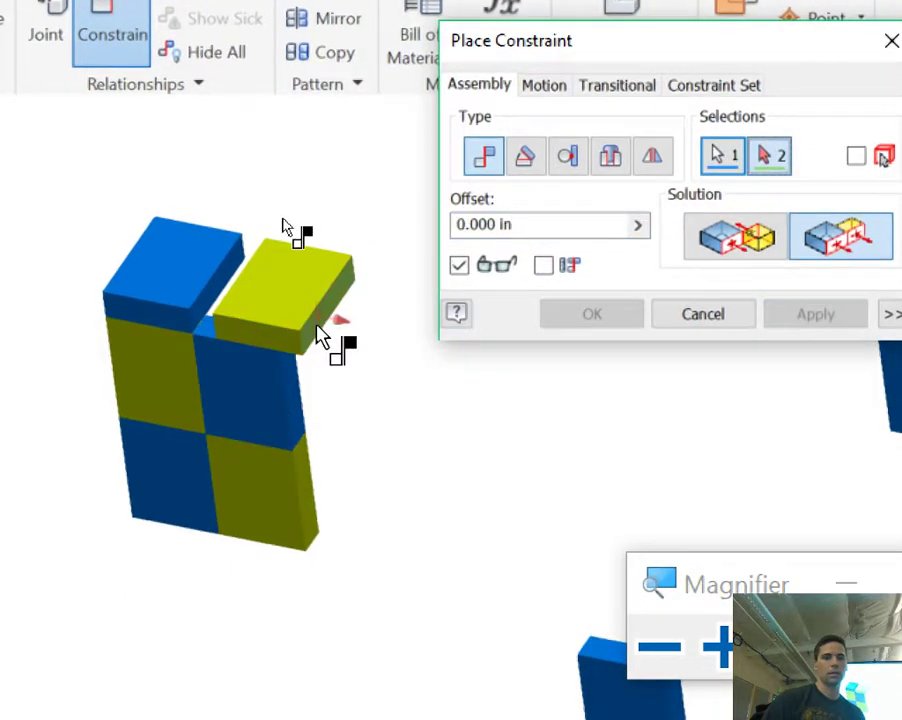
pyautogui.click(296, 392)
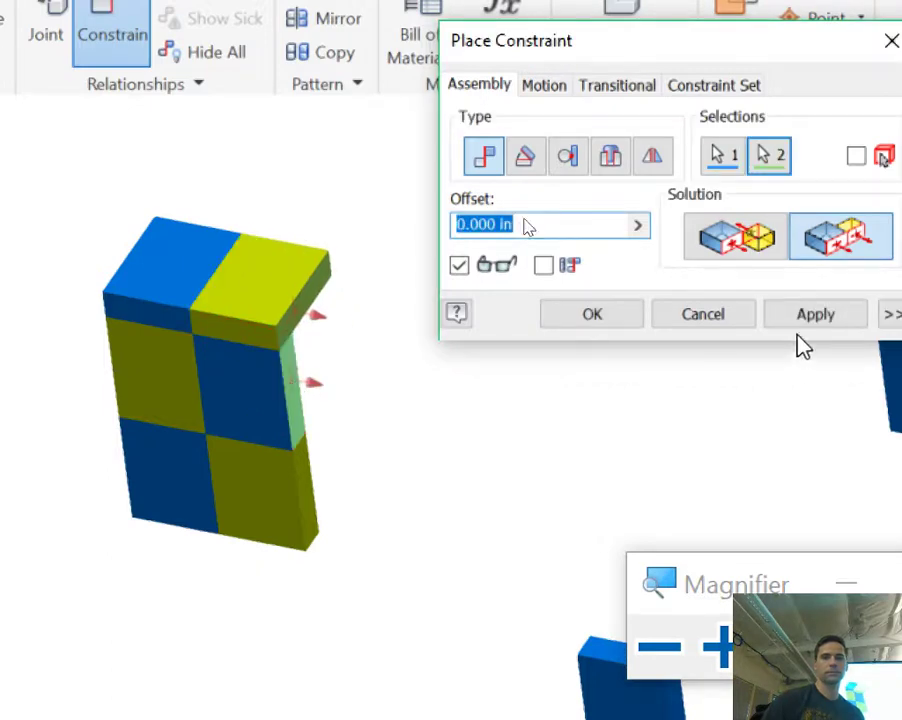
pyautogui.click(816, 316)
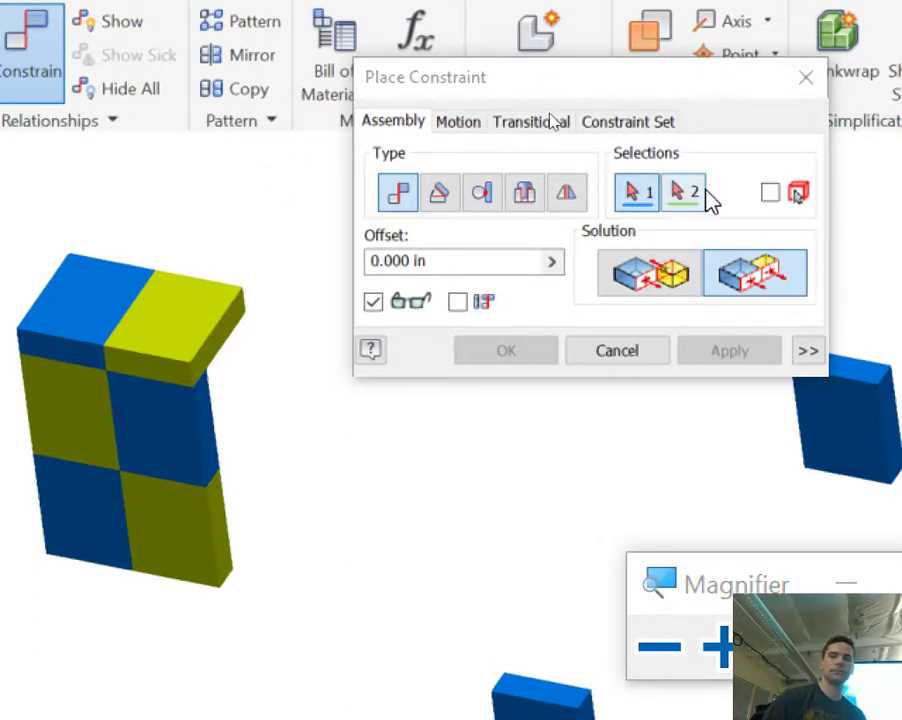
pyautogui.click(805, 78)
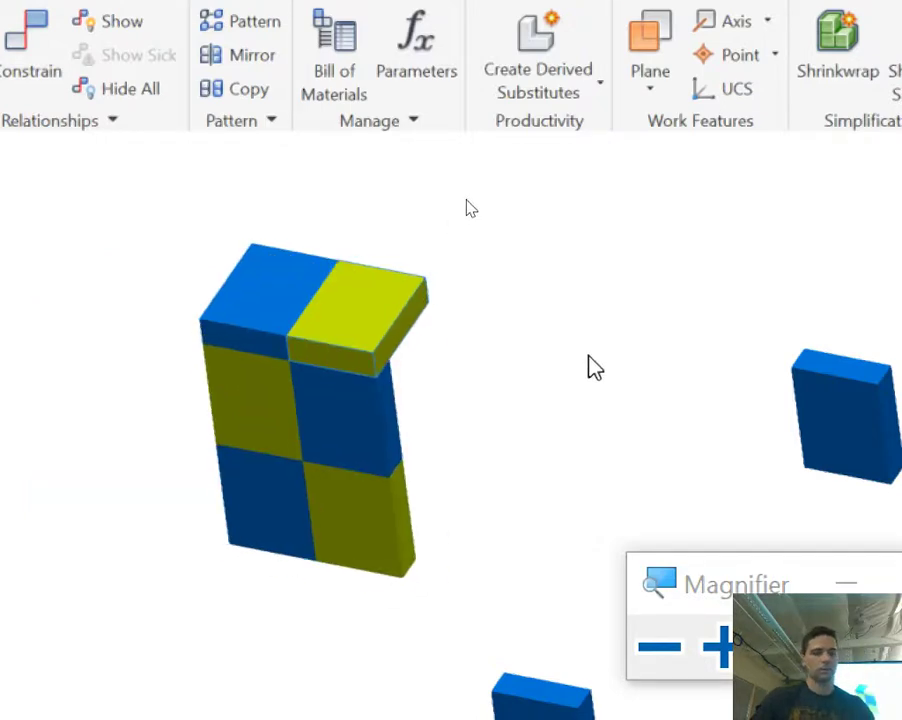
# Mate the top face of a loose yellow brick to the narrow back face of the stack's top blue brick, with 0.000 in offset
pyautogui.click(660, 646)
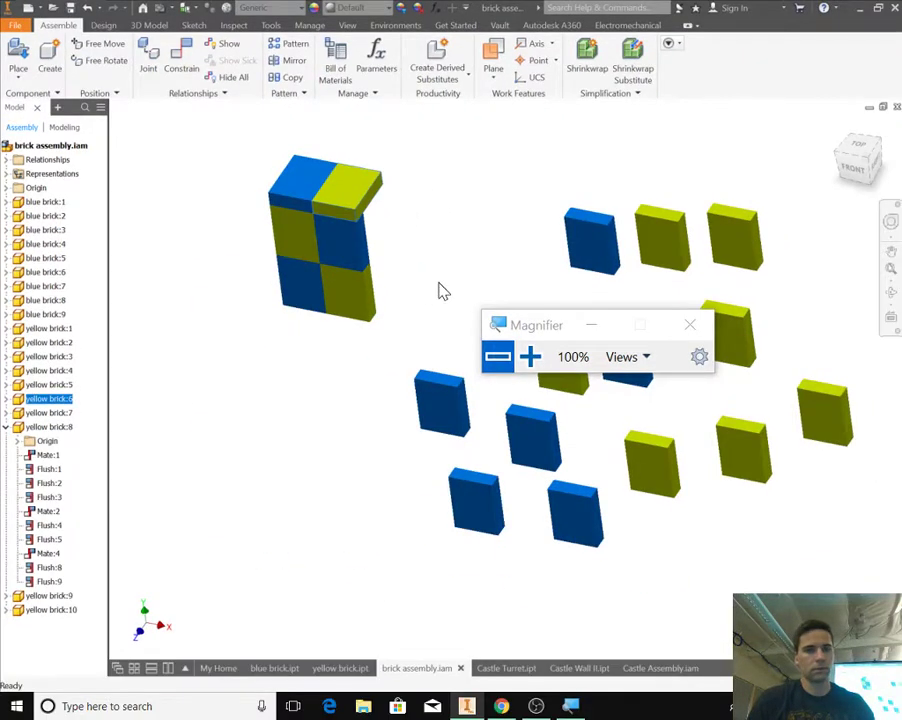
pyautogui.keyDown('shift'); pyautogui.moveTo(443, 291); pyautogui.dragTo(416, 313, button='middle'); pyautogui.keyUp('shift')
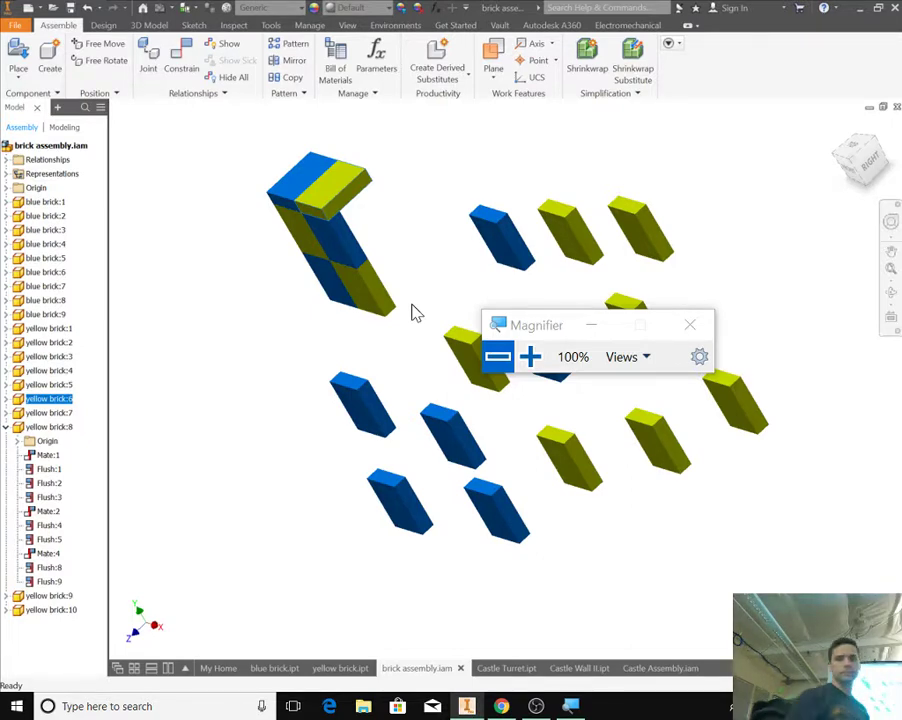
pyautogui.click(190, 70)
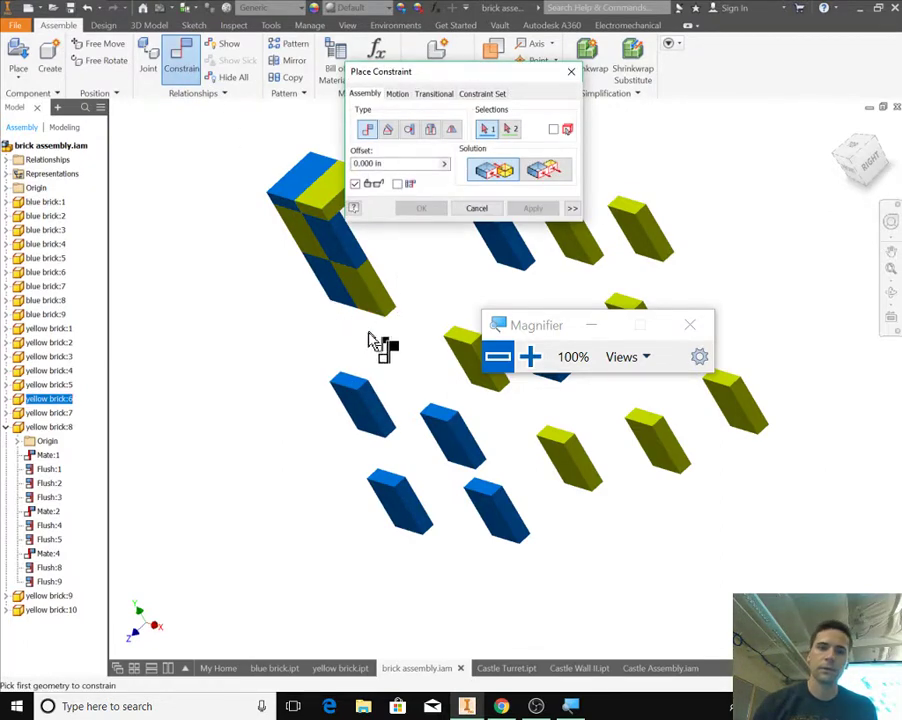
pyautogui.moveTo(402, 75); pyautogui.dragTo(620, 111)
pyautogui.moveTo(544, 320); pyautogui.dragTo(749, 628)
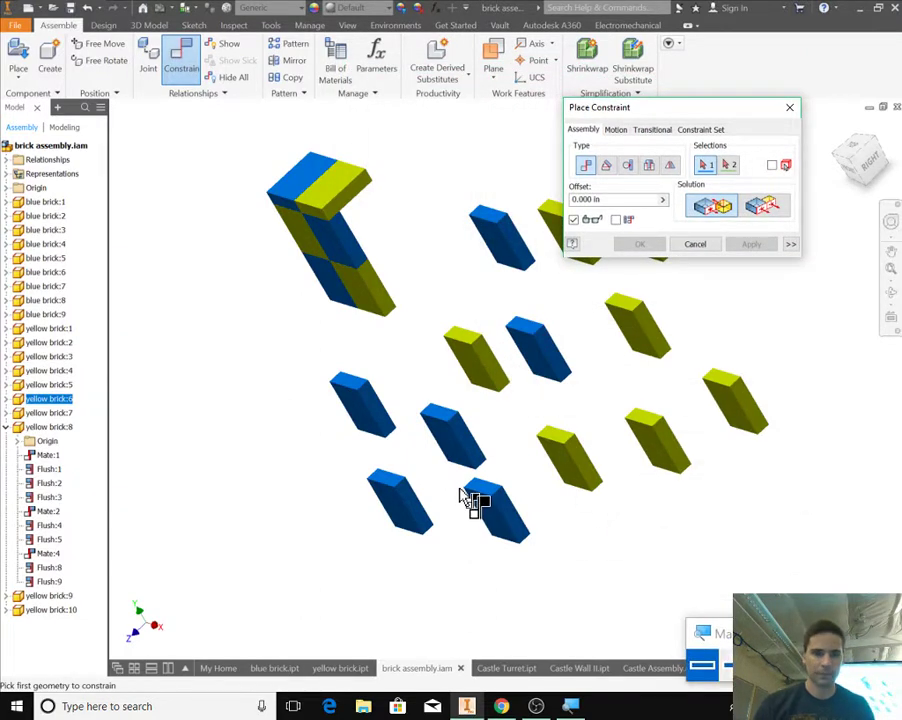
pyautogui.scroll(3, 433, 345)
pyautogui.click(459, 334)
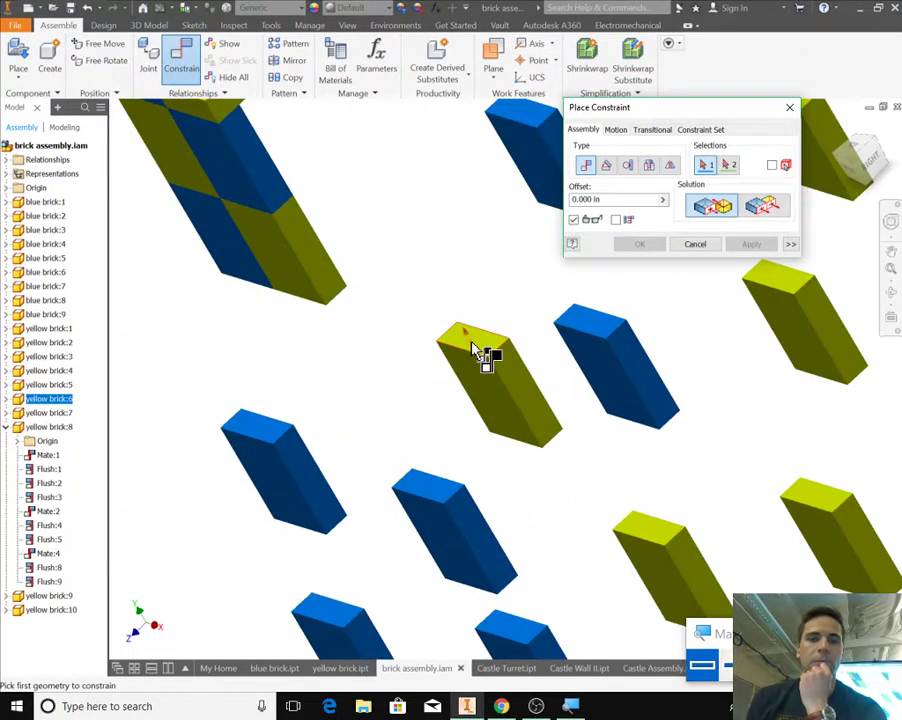
pyautogui.scroll(-3, 431, 240)
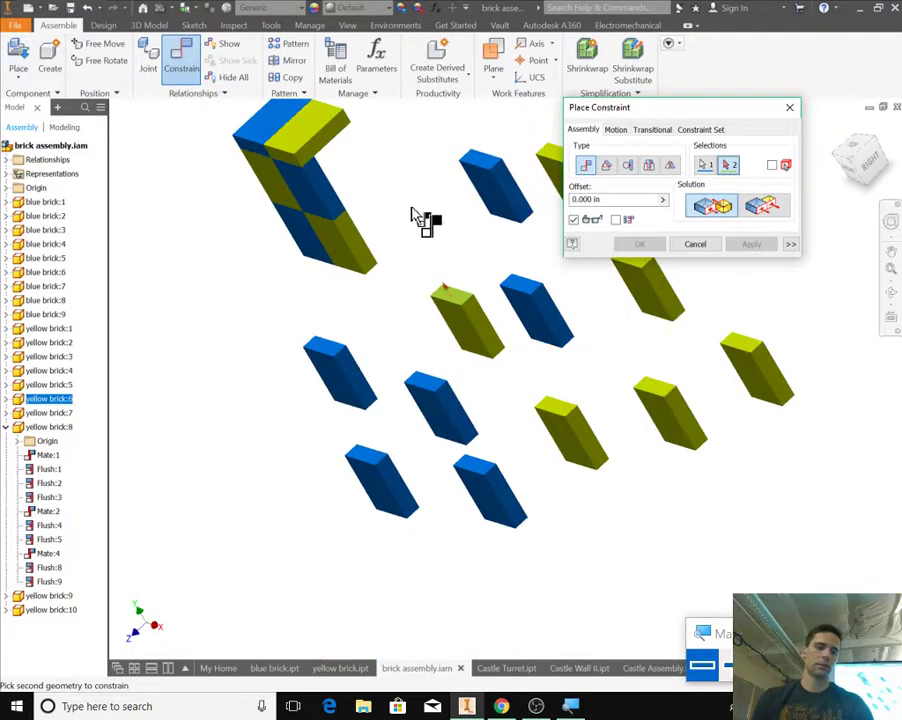
pyautogui.keyDown('shift'); pyautogui.moveTo(423, 219); pyautogui.dragTo(402, 249, button='middle'); pyautogui.keyUp('shift')
pyautogui.moveTo(389, 204); pyautogui.dragTo(324, 356, button='middle')
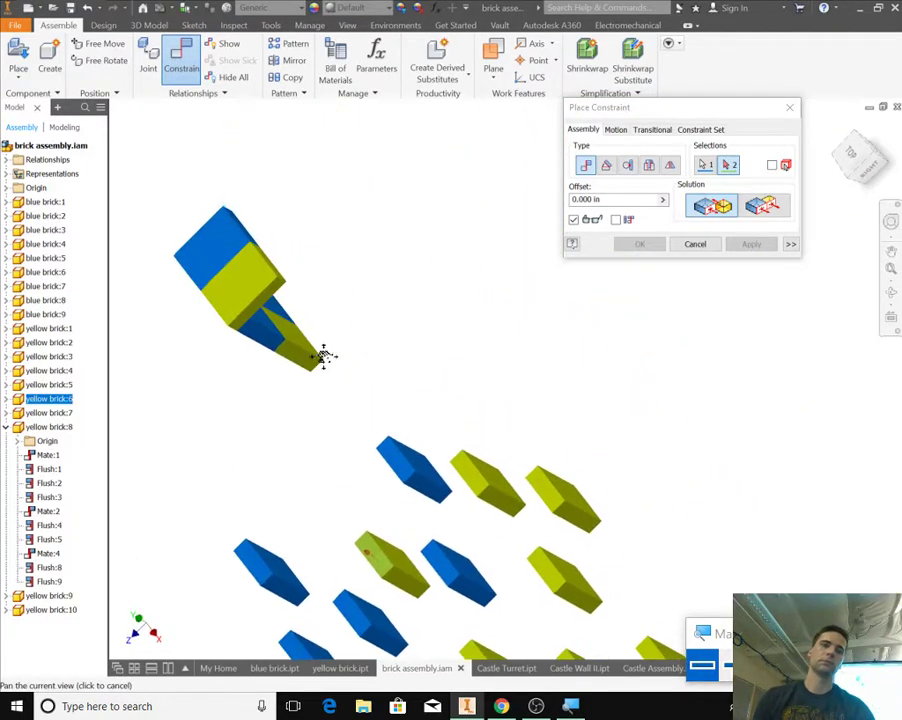
pyautogui.scroll(3, 270, 245)
pyautogui.click(210, 247)
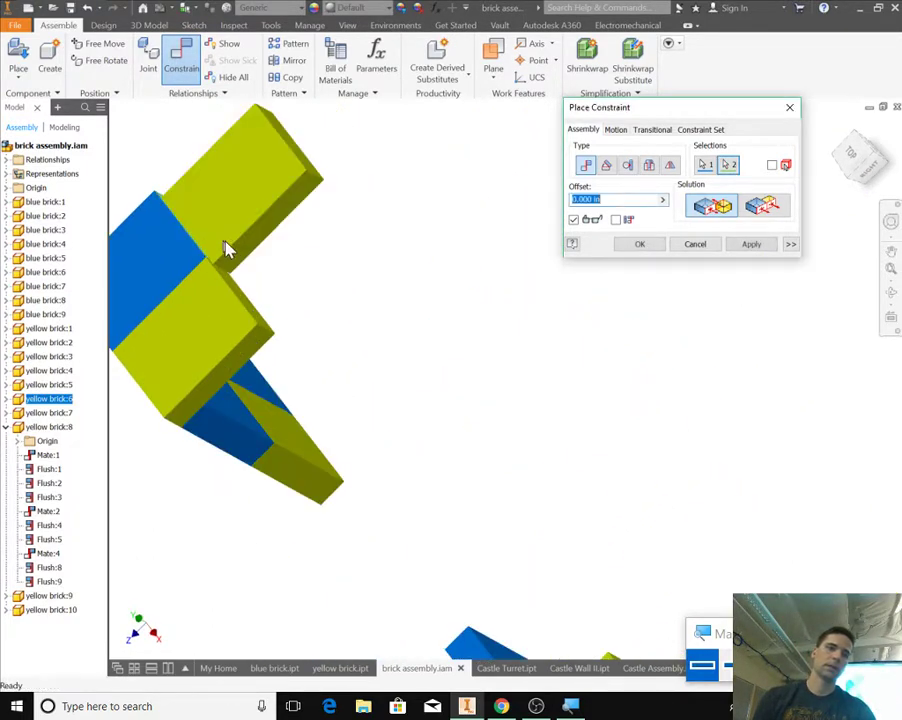
pyautogui.click(751, 244)
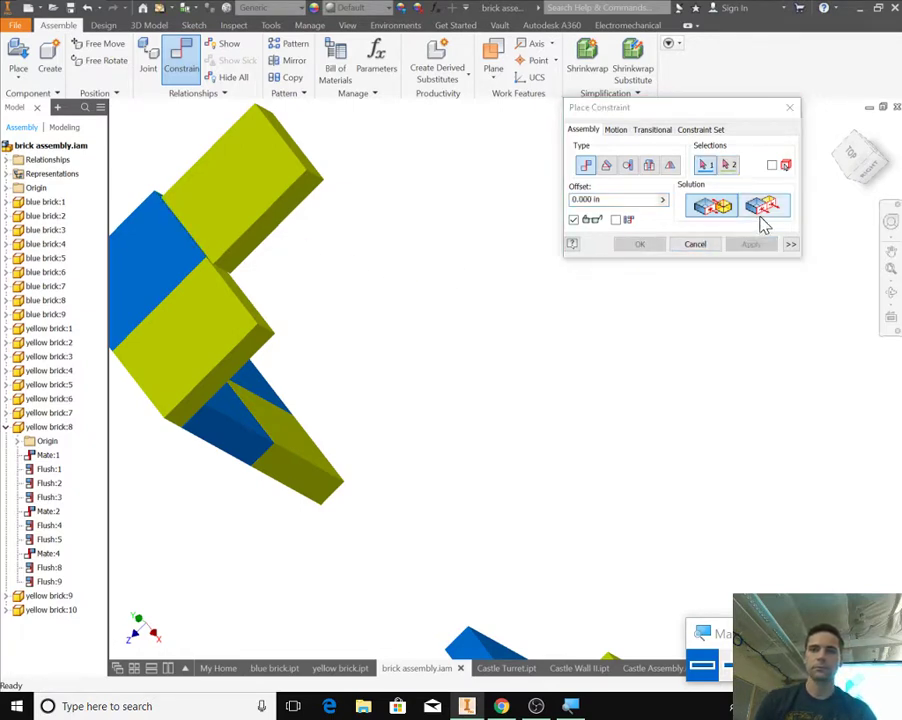
# Apply a flush constraint between the broad top faces of the newly mated yellow brick and the adjoining top blue brick
pyautogui.click(205, 187)
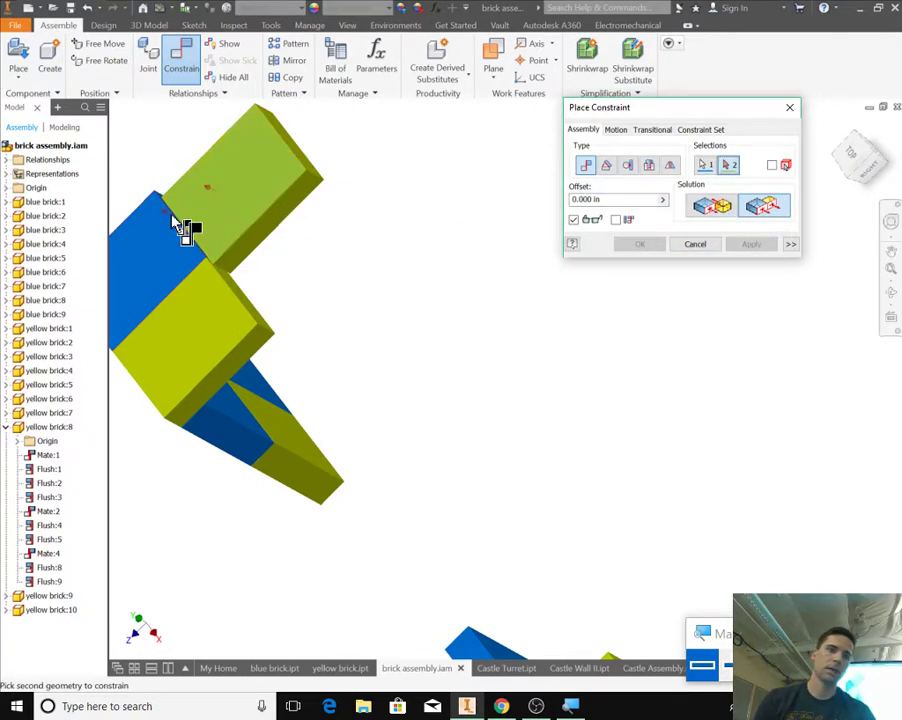
pyautogui.click(158, 216)
pyautogui.moveTo(344, 324)
pyautogui.keyDown('shift'); pyautogui.mouseDown(button='middle')
pyautogui.moveTo(433, 300)
pyautogui.moveTo(471, 303)
pyautogui.moveTo(334, 383)
pyautogui.moveTo(342, 301)
pyautogui.mouseUp(button='middle'); pyautogui.keyUp('shift')
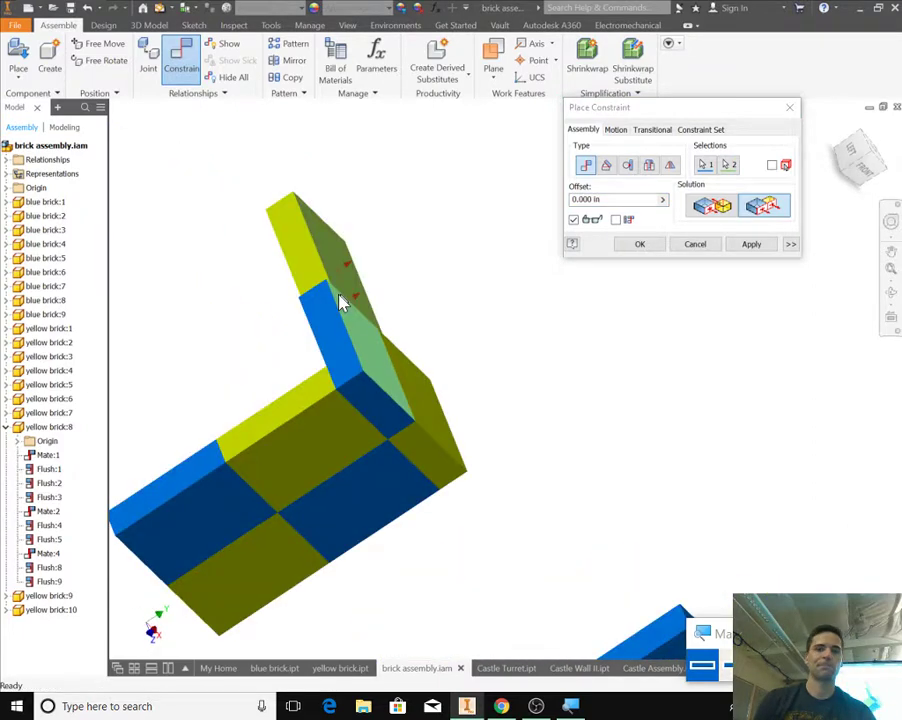
pyautogui.click(750, 244)
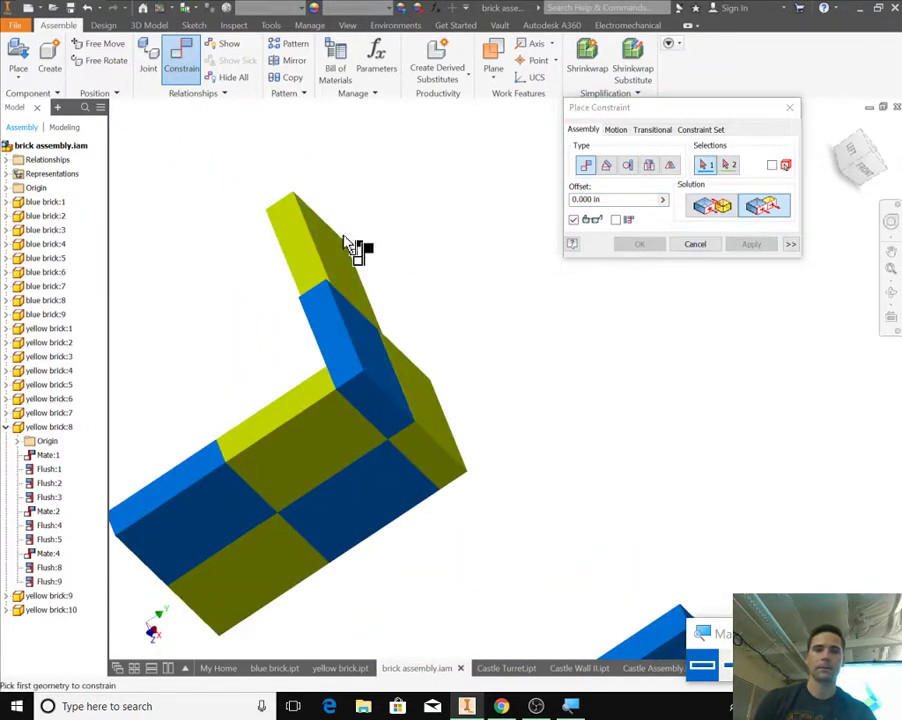
# Apply a flush constraint between the outer side faces of the rear yellow brick and the adjoining top blue brick
pyautogui.click(300, 249)
pyautogui.click(314, 305)
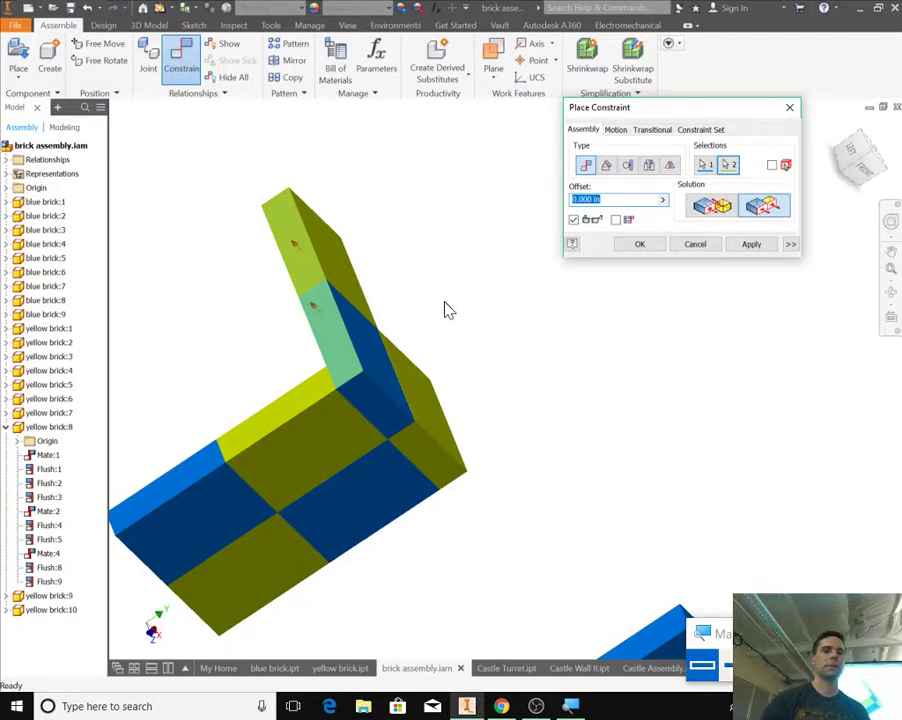
pyautogui.click(750, 245)
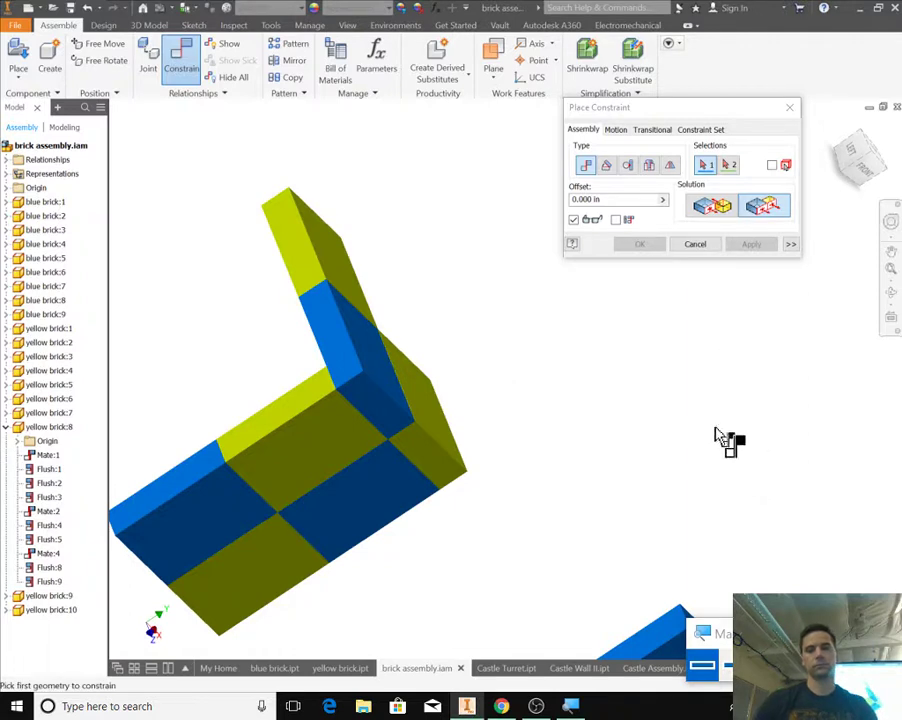
# Mate the top face of a loose blue brick to the narrow back face of the stack's top yellow brick, with 0.000 in offset
pyautogui.moveTo(755, 489); pyautogui.dragTo(700, 456, button='middle')
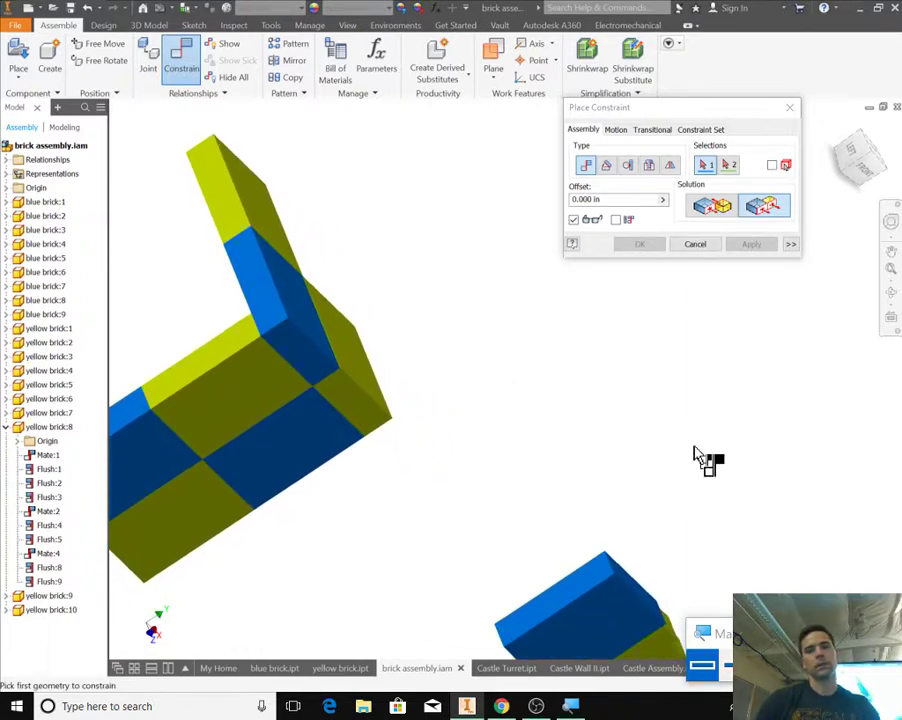
pyautogui.click(652, 587)
pyautogui.keyDown('shift'); pyautogui.moveTo(525, 463); pyautogui.dragTo(393, 332, button='middle'); pyautogui.keyUp('shift')
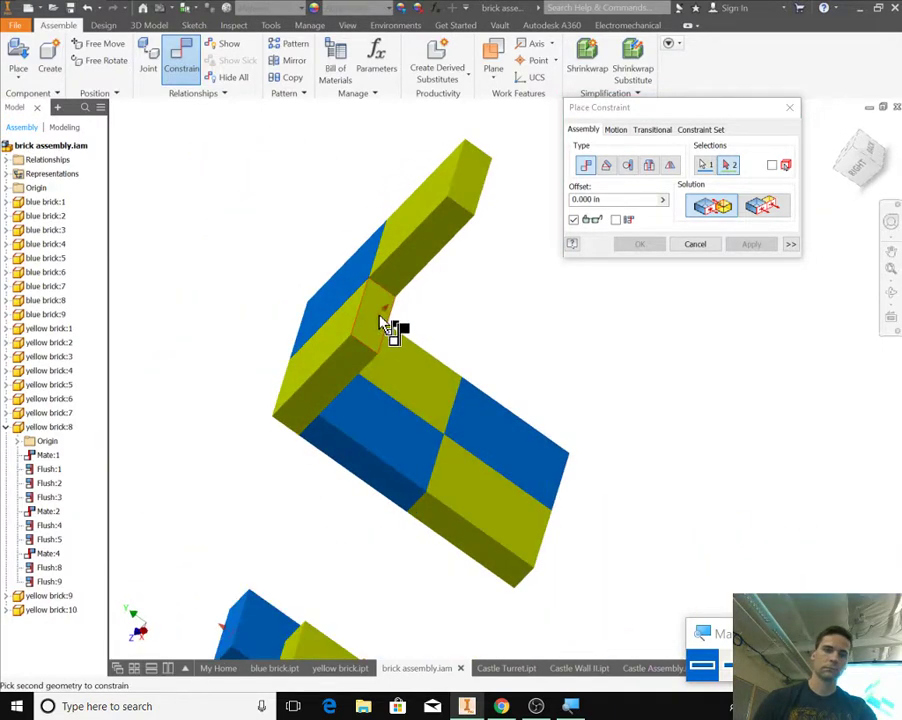
pyautogui.click(380, 322)
pyautogui.click(751, 244)
# Apply a flush constraint between the broad top faces of the top yellow brick and the newly mated blue brick
pyautogui.click(762, 206)
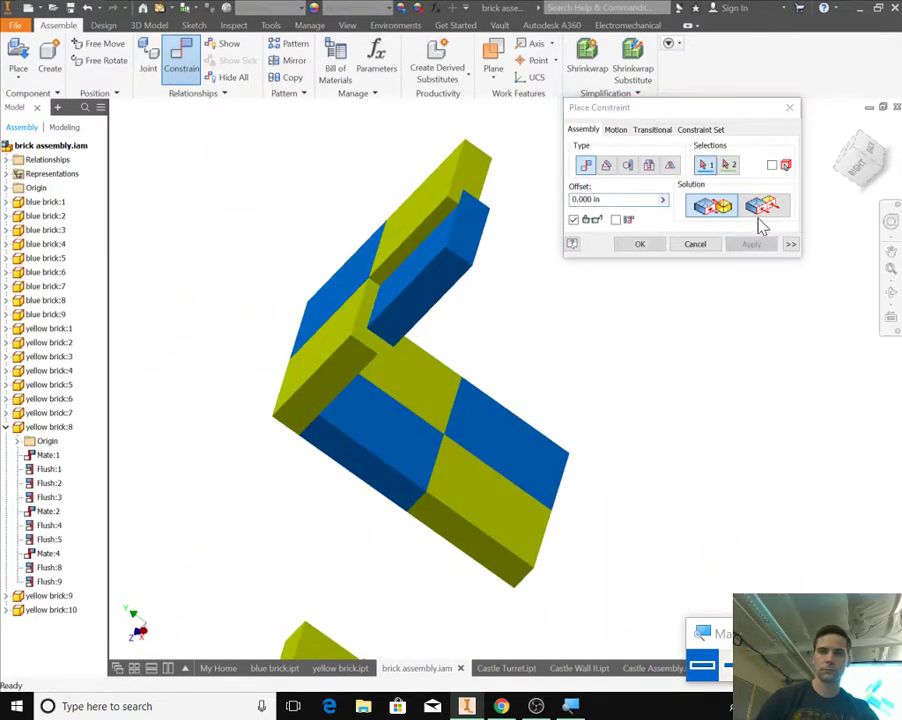
pyautogui.click(325, 324)
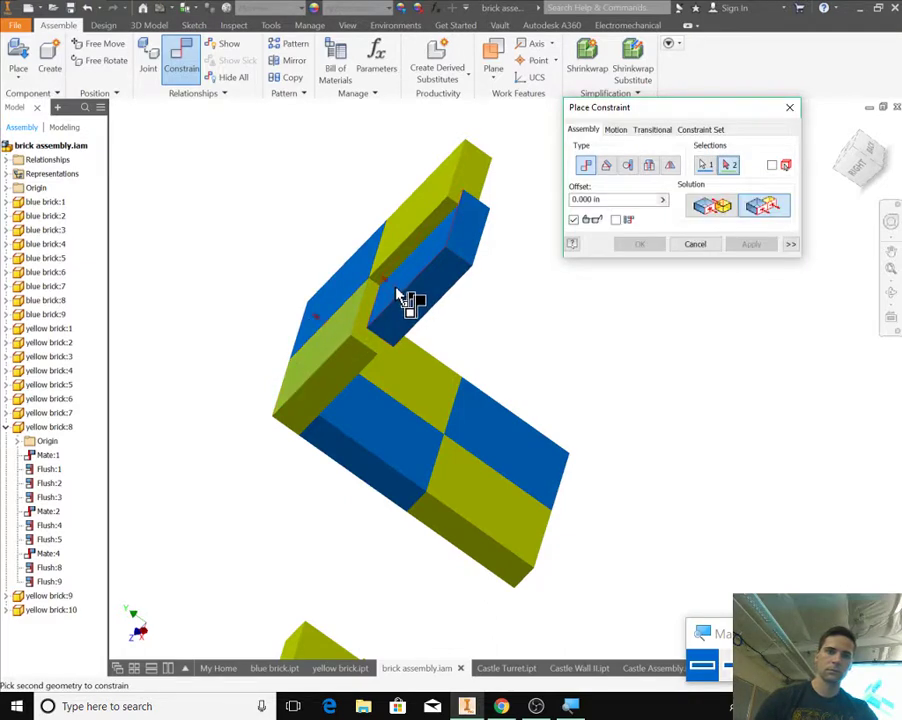
pyautogui.click(386, 282)
pyautogui.click(751, 244)
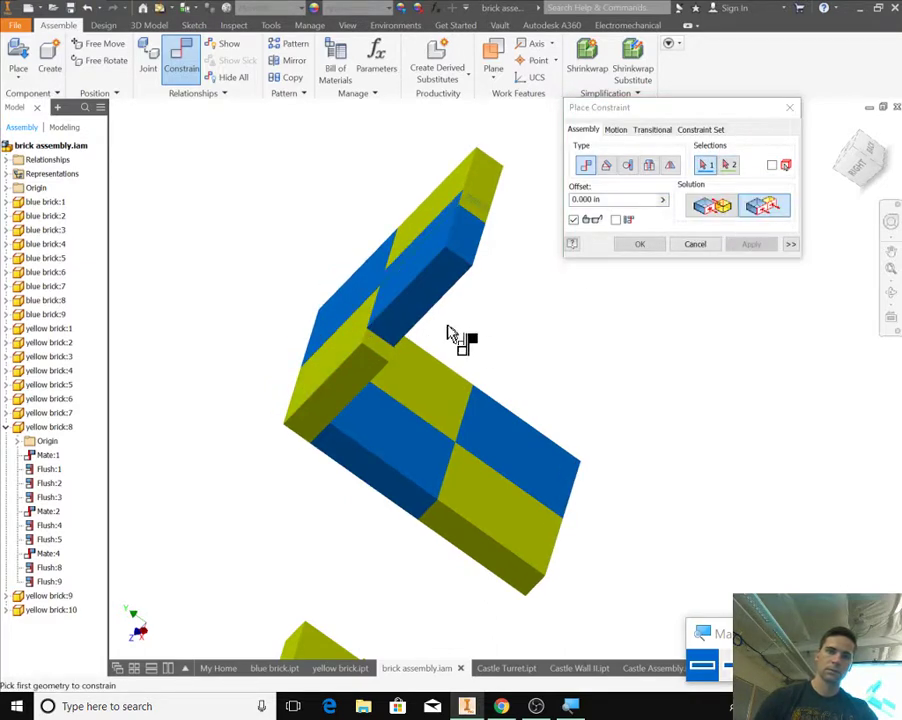
# Apply a flush constraint between the outer side faces of the rear blue brick and the adjoining top yellow brick
pyautogui.click(428, 302)
pyautogui.click(358, 364)
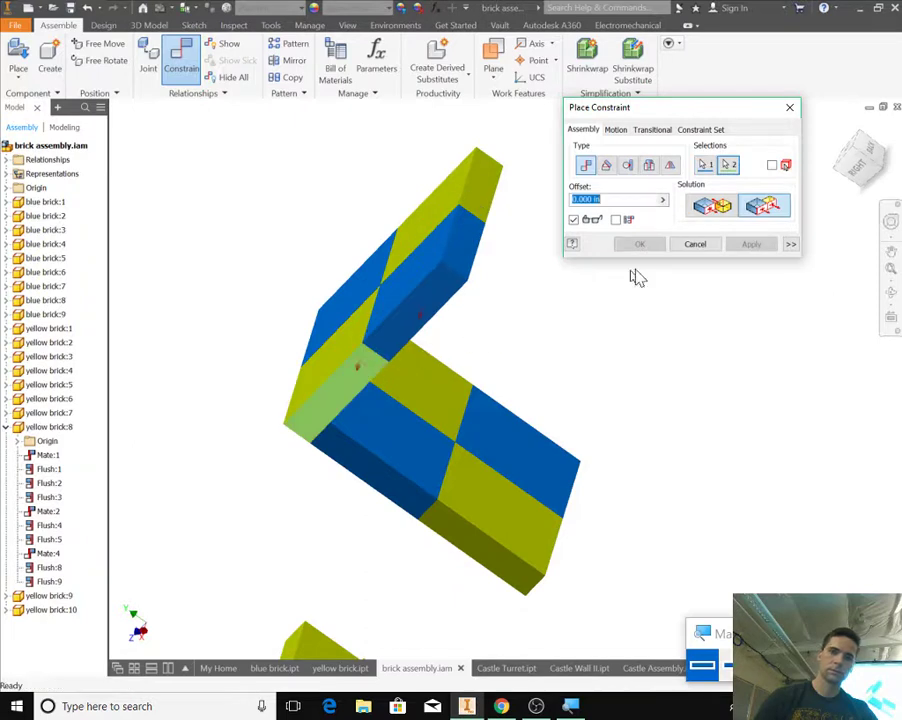
pyautogui.click(745, 248)
# Mate the top face of a loose yellow brick to the underside of the rear blue top brick, with 0.000 in offset
pyautogui.scroll(-2, 622, 364)
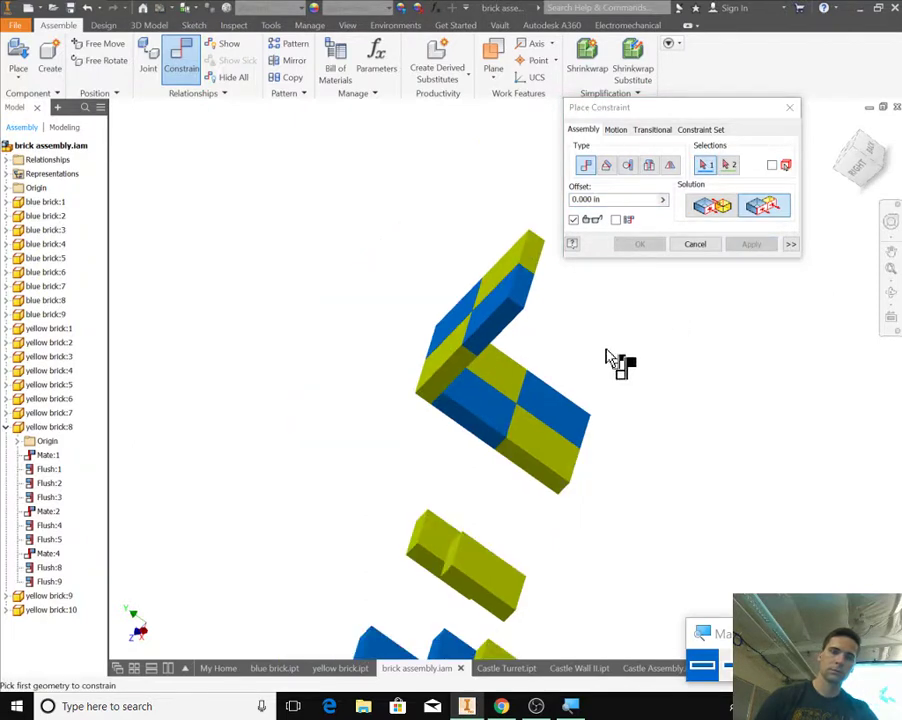
pyautogui.keyDown('shift'); pyautogui.moveTo(605, 376); pyautogui.dragTo(626, 392, button='middle'); pyautogui.keyUp('shift')
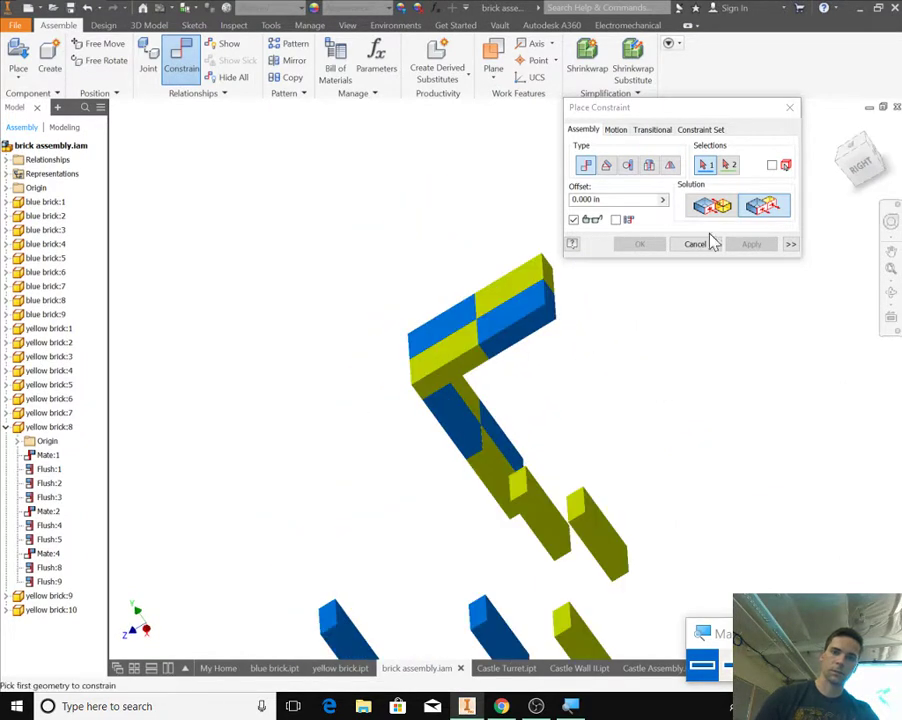
pyautogui.click(573, 498)
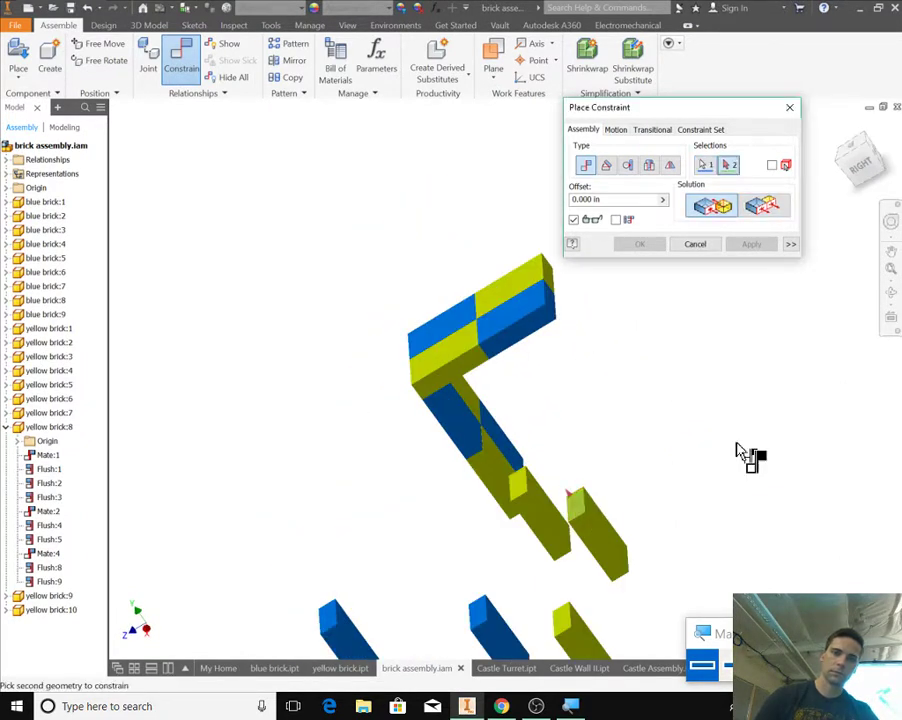
pyautogui.keyDown('shift'); pyautogui.moveTo(740, 455); pyautogui.dragTo(576, 366, button='middle'); pyautogui.keyUp('shift')
pyautogui.click(528, 312)
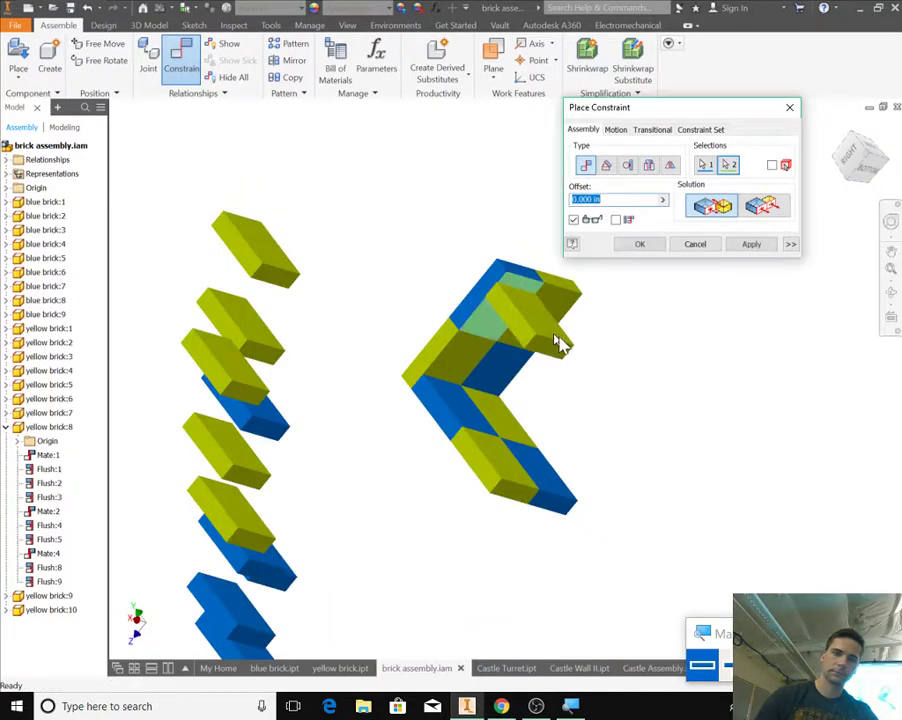
pyautogui.click(751, 245)
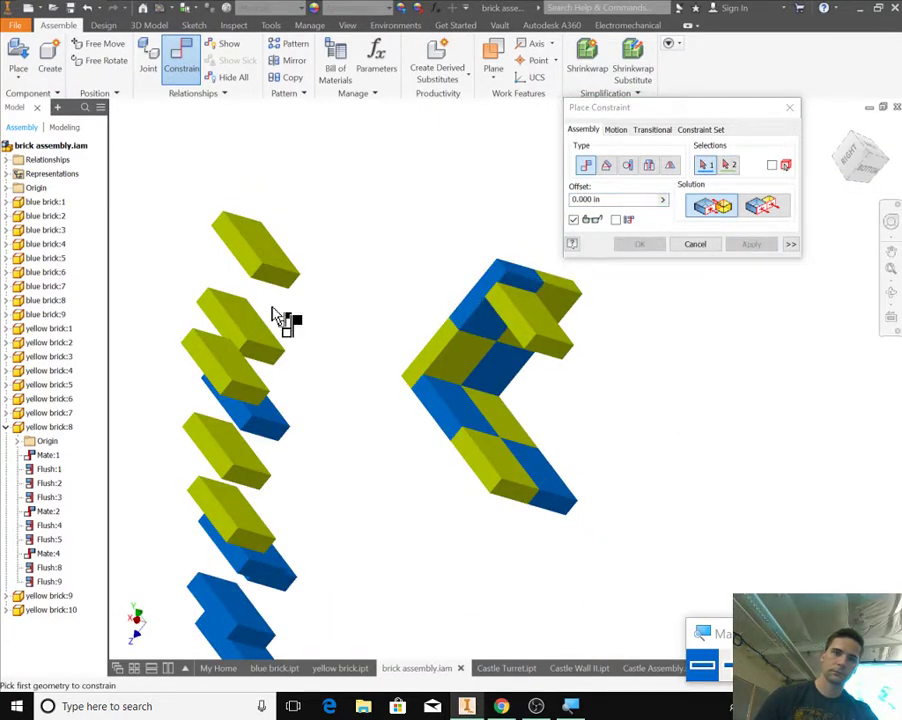
# Apply flush constraints aligning the hanging yellow brick's broad outer face and narrow side face with the rear blue top brick's back and side faces
pyautogui.click(761, 205)
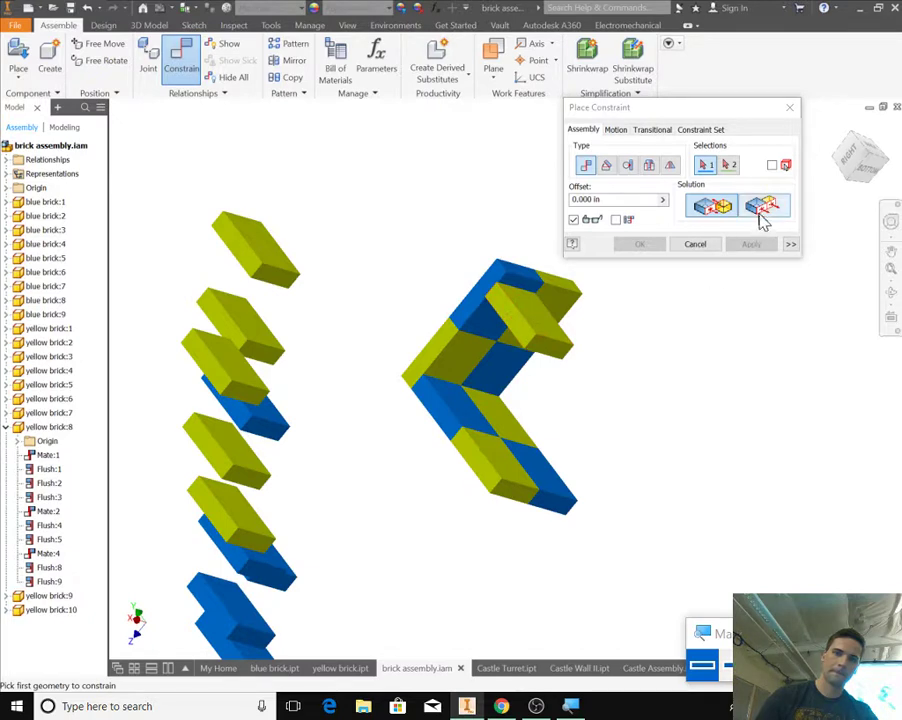
pyautogui.click(534, 318)
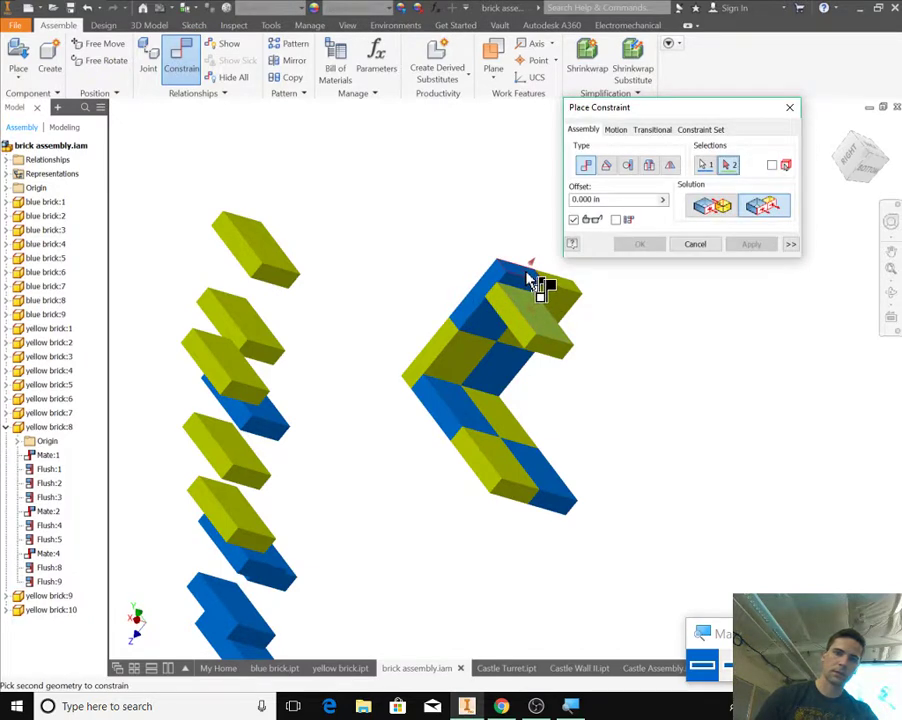
pyautogui.click(548, 288)
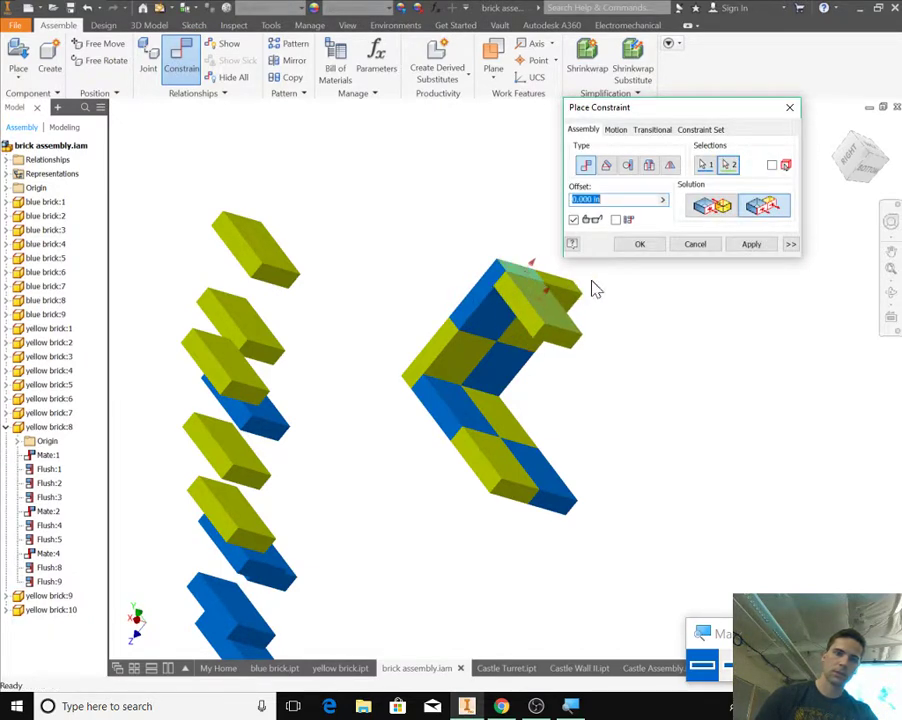
pyautogui.click(751, 244)
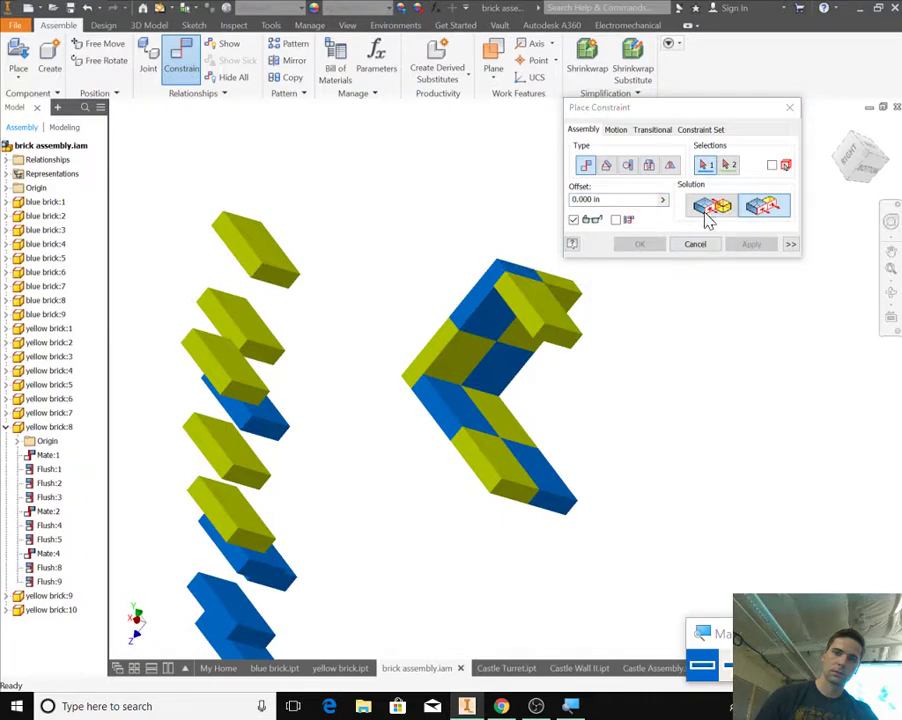
pyautogui.click(514, 300)
pyautogui.click(507, 293)
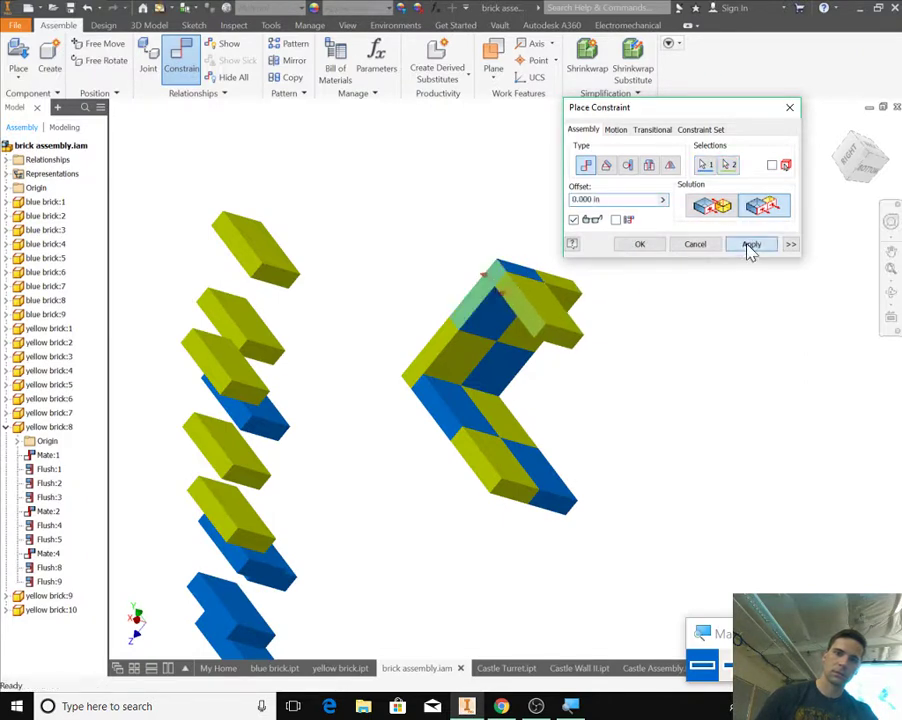
pyautogui.click(746, 244)
# Mate the top face of a loose blue brick to the underside of the rear yellow top brick, with 0.000 in offset
pyautogui.keyDown('shift'); pyautogui.moveTo(600, 396); pyautogui.dragTo(716, 352, button='middle'); pyautogui.keyUp('shift')
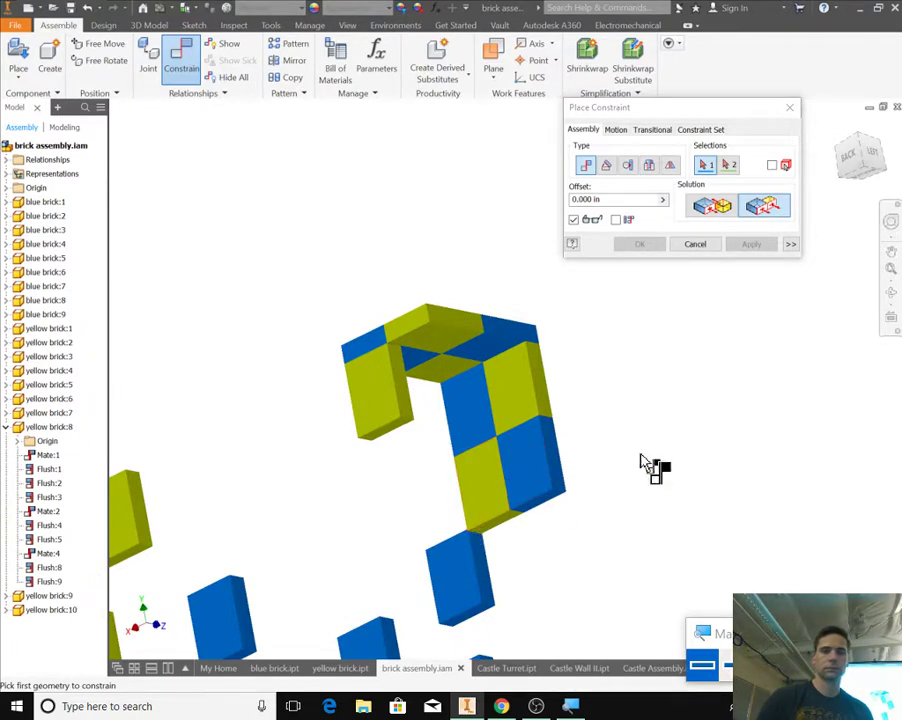
pyautogui.click(716, 206)
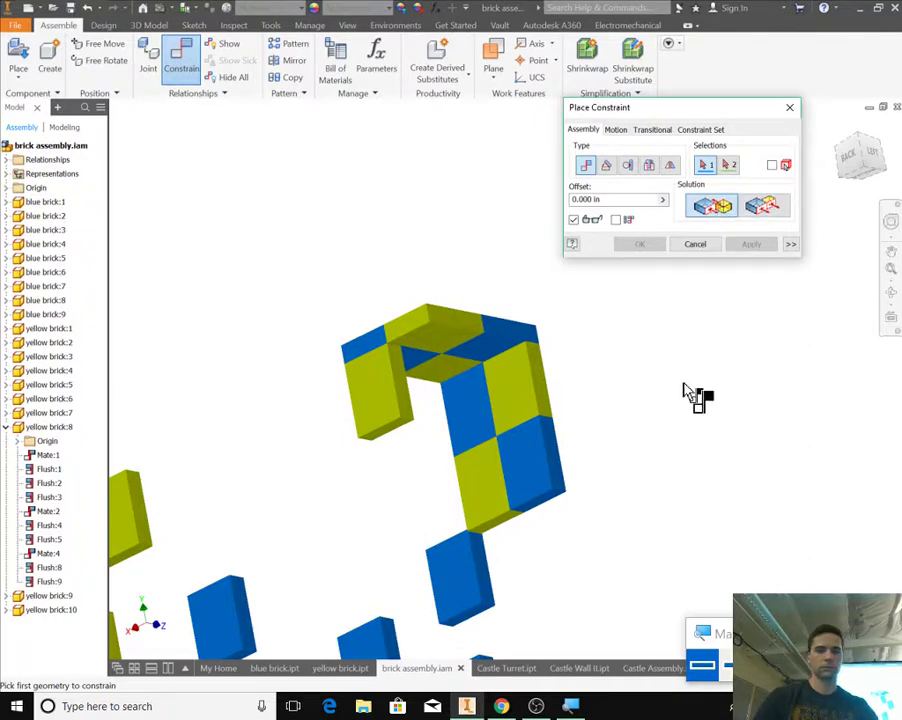
pyautogui.keyDown('shift'); pyautogui.moveTo(690, 395); pyautogui.dragTo(717, 410, button='middle'); pyautogui.keyUp('shift')
pyautogui.scroll(3, 346, 402)
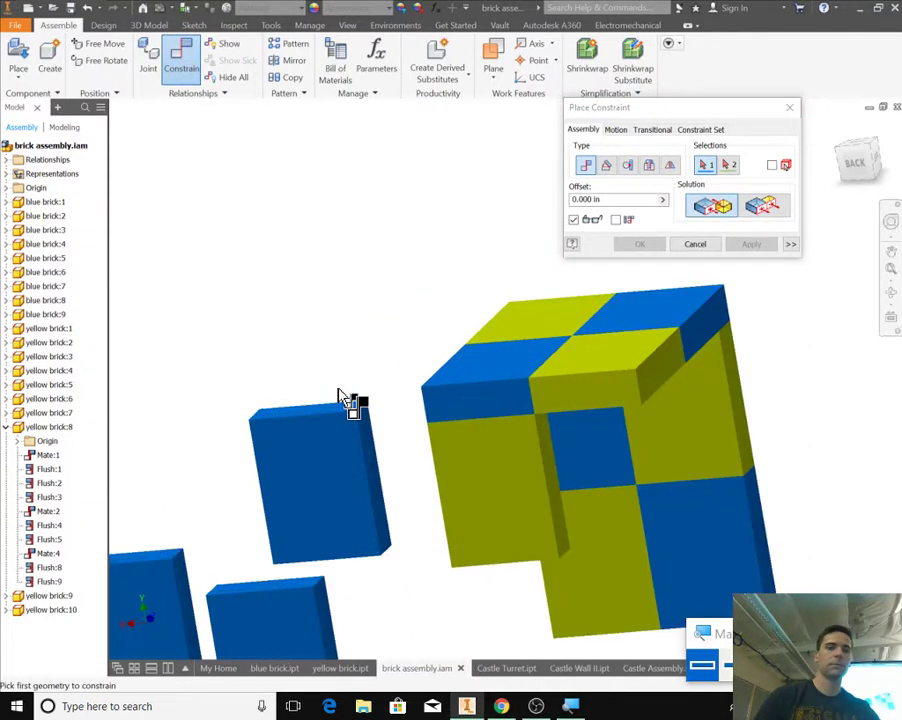
pyautogui.click(344, 412)
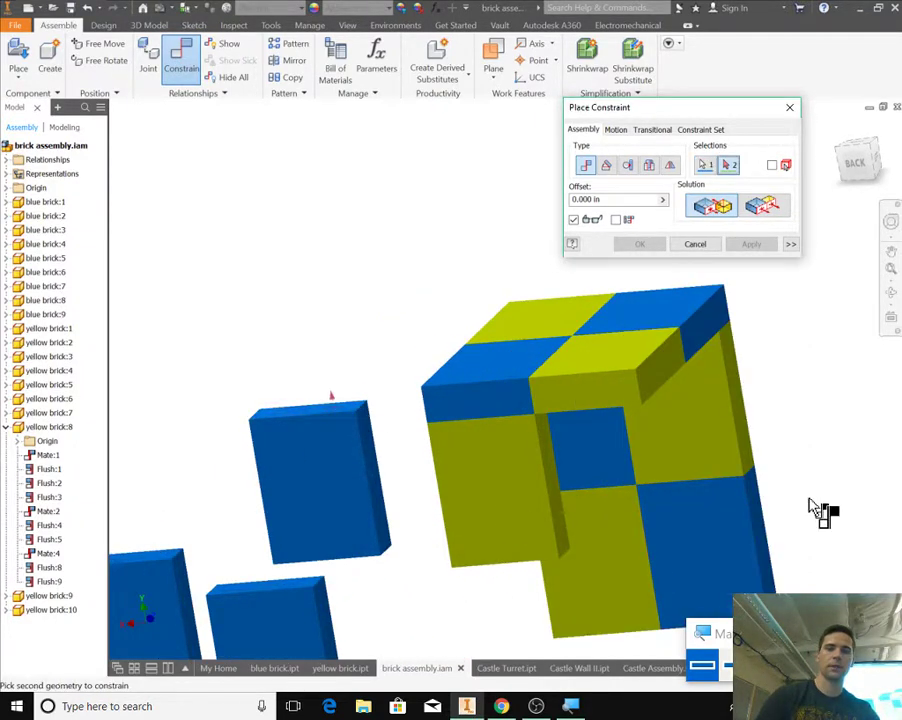
pyautogui.keyDown('shift'); pyautogui.moveTo(812, 510); pyautogui.dragTo(788, 448, button='middle'); pyautogui.keyUp('shift')
pyautogui.click(531, 245)
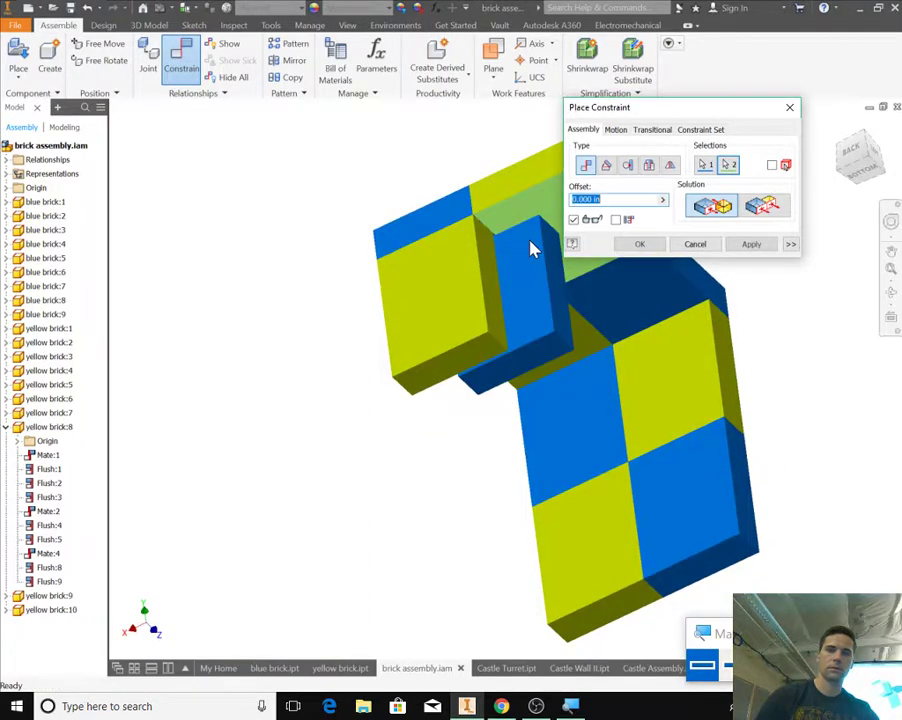
pyautogui.click(752, 244)
# Apply flush constraints aligning the hanging blue brick's narrow side face and broad outer face with the rear yellow top brick's side and back faces
pyautogui.keyDown('shift'); pyautogui.moveTo(813, 305); pyautogui.dragTo(757, 287, button='middle'); pyautogui.keyUp('shift')
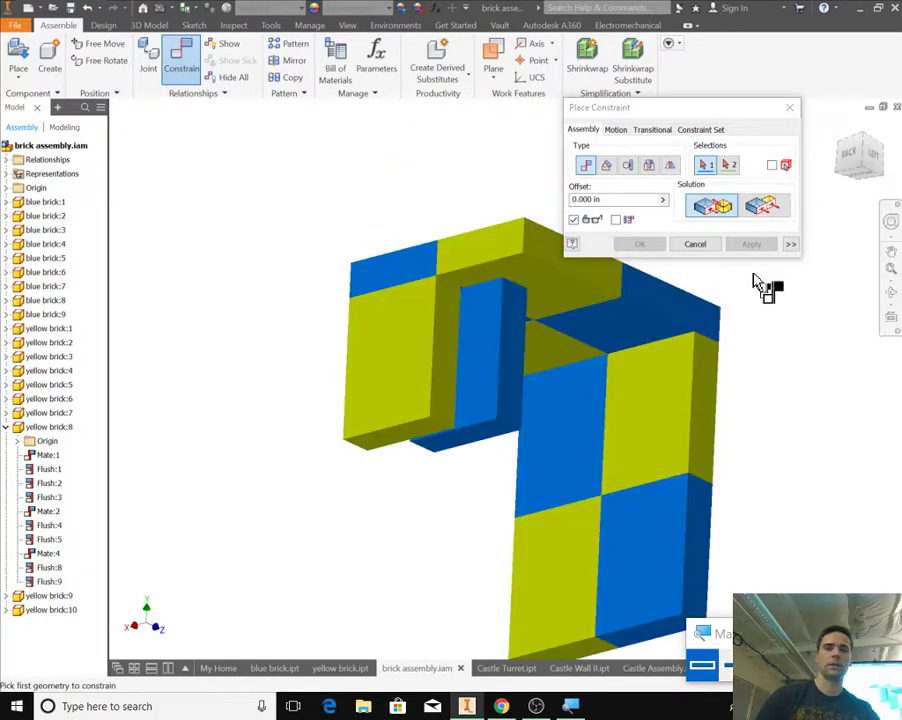
pyautogui.click(768, 212)
pyautogui.click(508, 350)
pyautogui.click(547, 243)
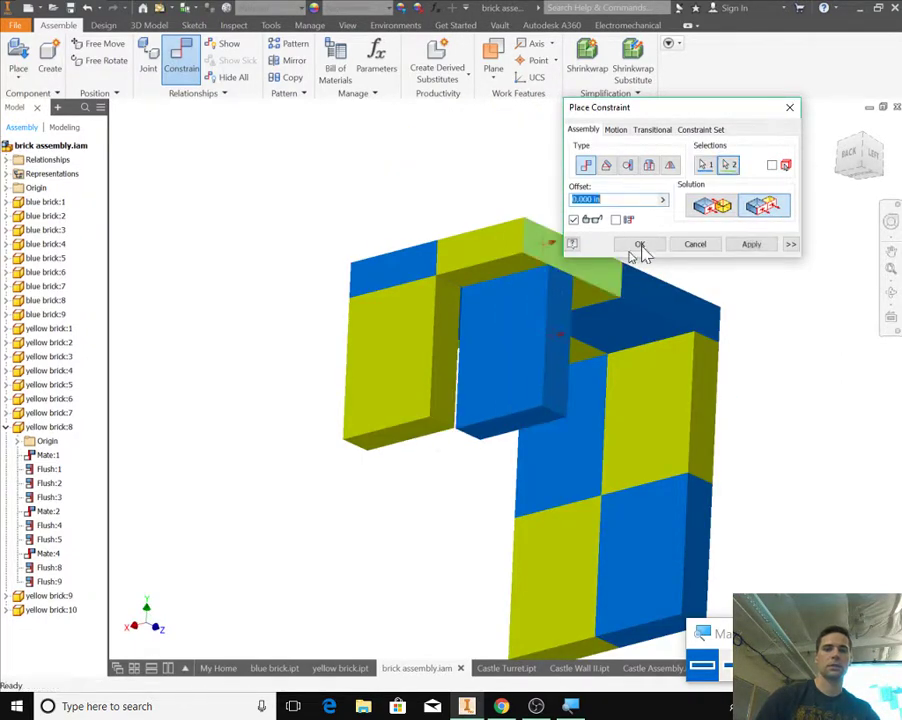
pyautogui.click(742, 248)
pyautogui.click(519, 342)
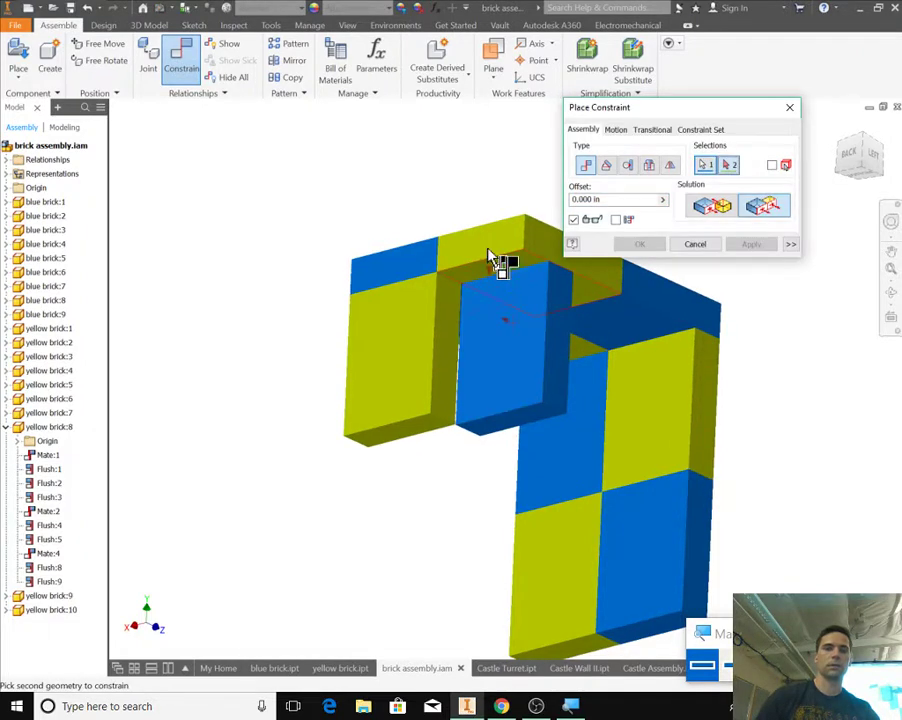
pyautogui.click(489, 252)
pyautogui.click(751, 245)
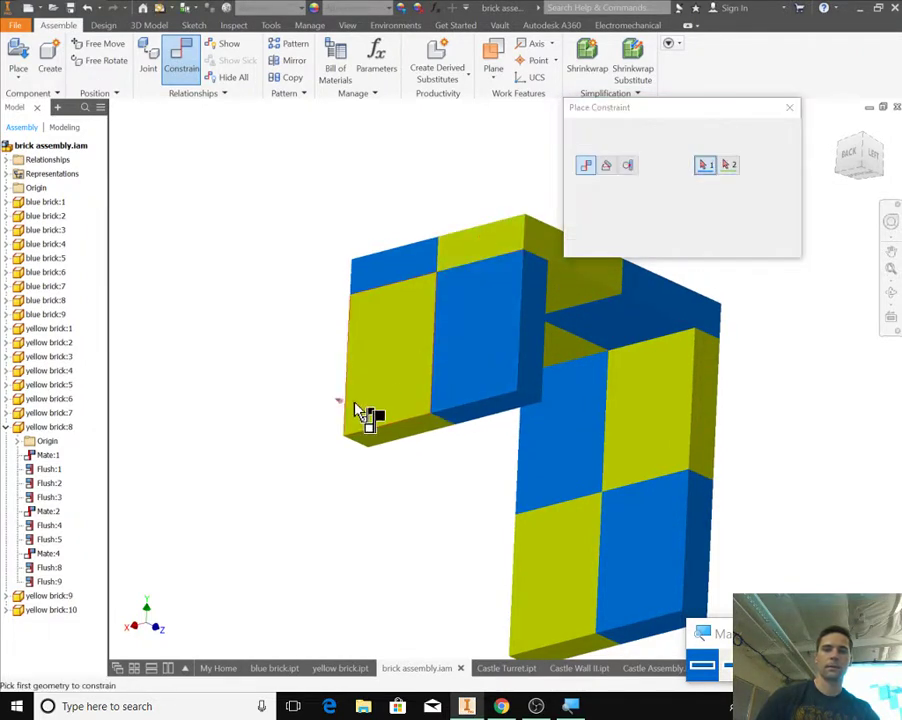
# Mate the top face of another loose blue brick to the bottom face of the hanging yellow brick
pyautogui.scroll(-2, 360, 510)
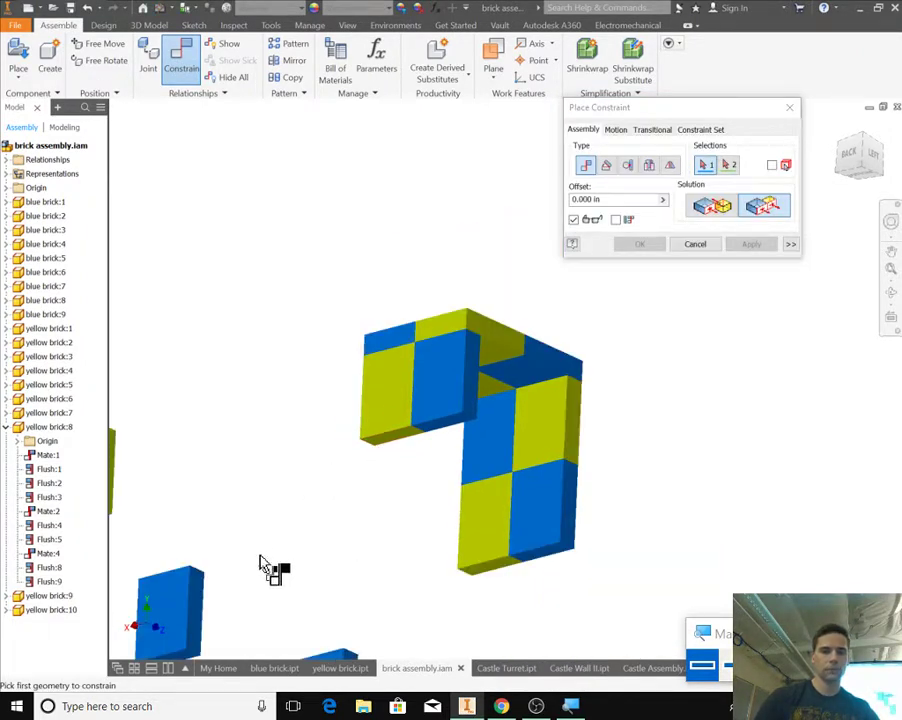
pyautogui.moveTo(260, 558)
pyautogui.keyDown('shift'); pyautogui.mouseDown(button='middle')
pyautogui.moveTo(250, 534)
pyautogui.moveTo(253, 553)
pyautogui.moveTo(262, 540)
pyautogui.mouseUp(button='middle'); pyautogui.keyUp('shift')
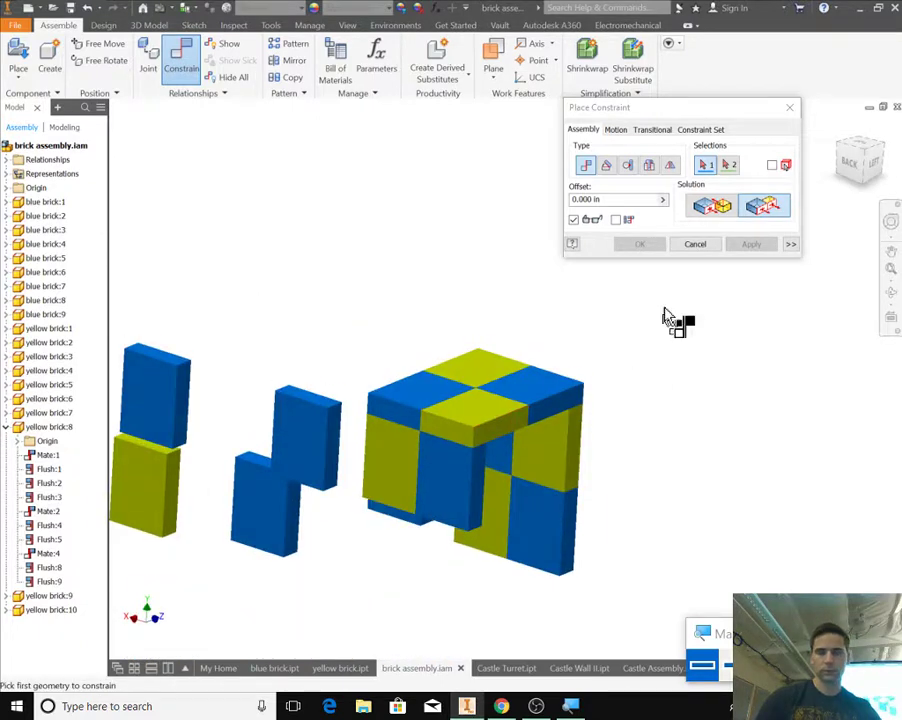
pyautogui.click(163, 360)
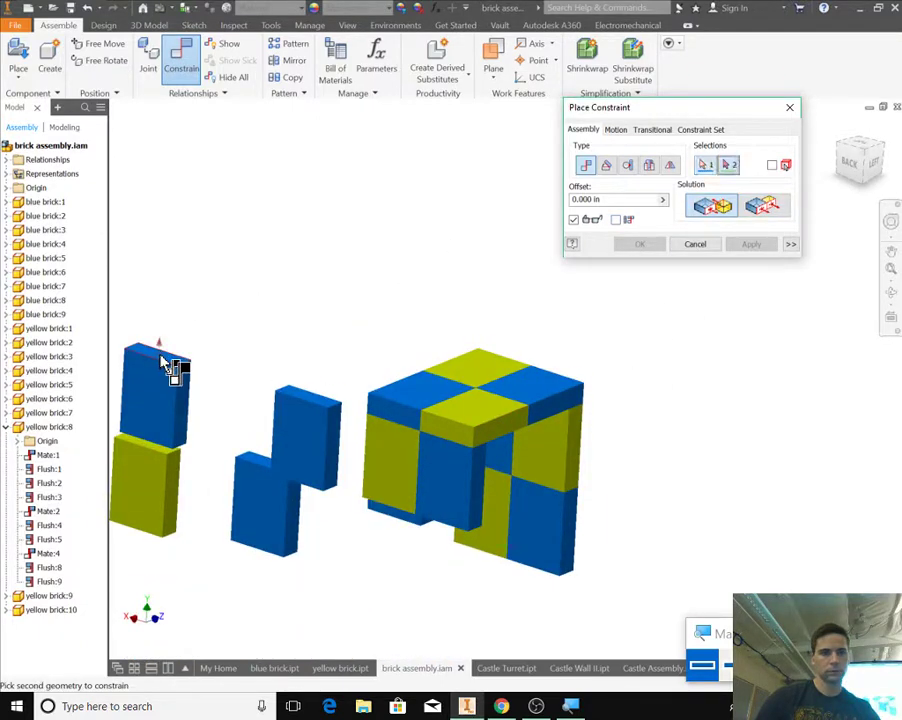
pyautogui.keyDown('shift'); pyautogui.moveTo(168, 366); pyautogui.dragTo(404, 352, button='middle'); pyautogui.keyUp('shift')
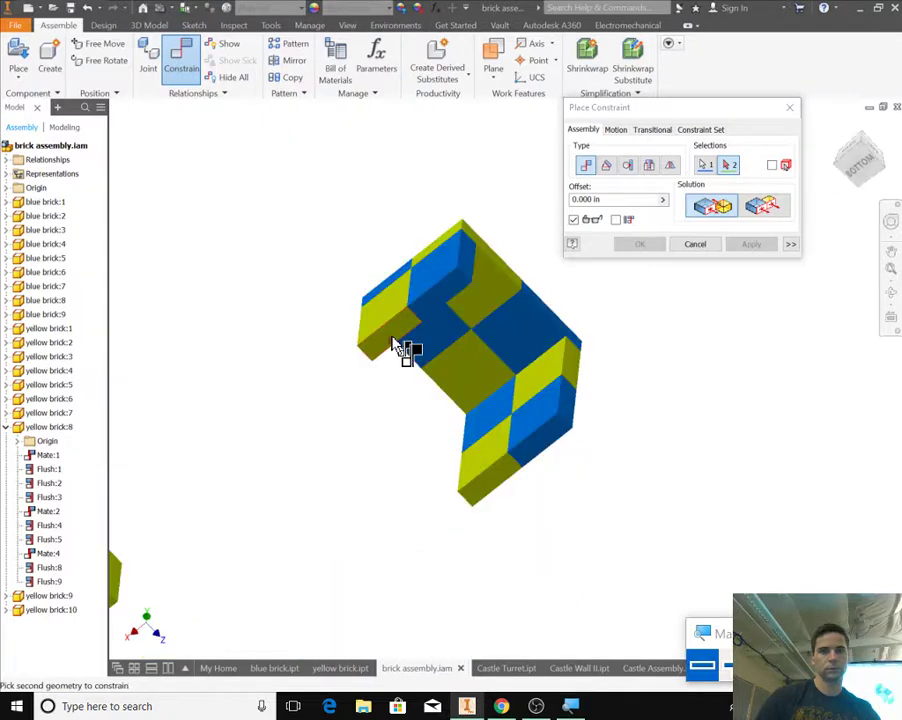
pyautogui.click(404, 352)
pyautogui.click(751, 244)
# Apply flush constraints between the broad outer faces and the narrow side faces of the lower blue brick and the yellow brick above it
pyautogui.click(766, 207)
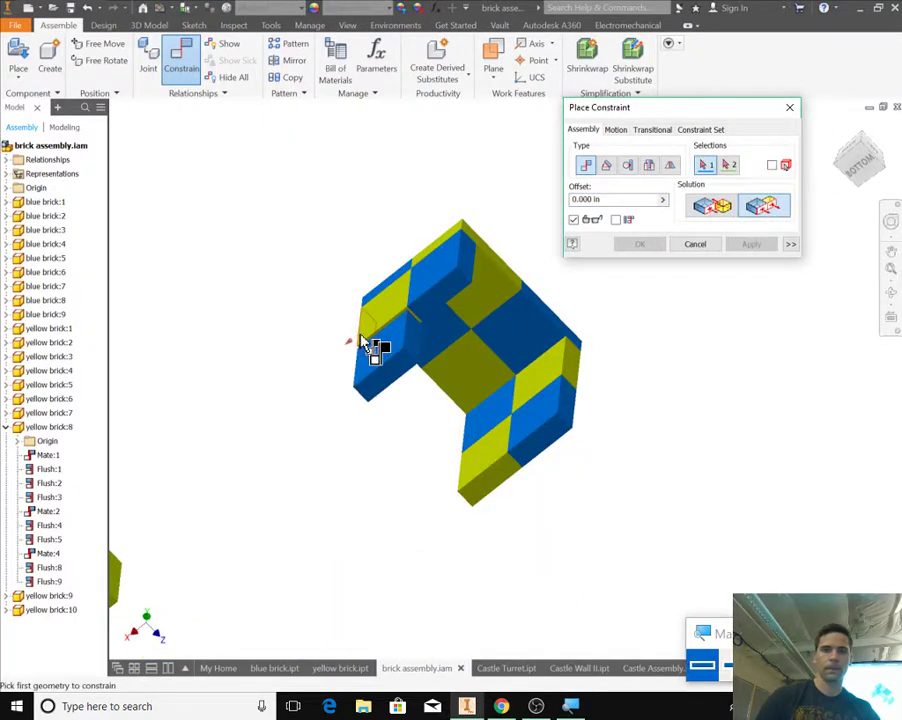
pyautogui.click(382, 350)
pyautogui.click(392, 306)
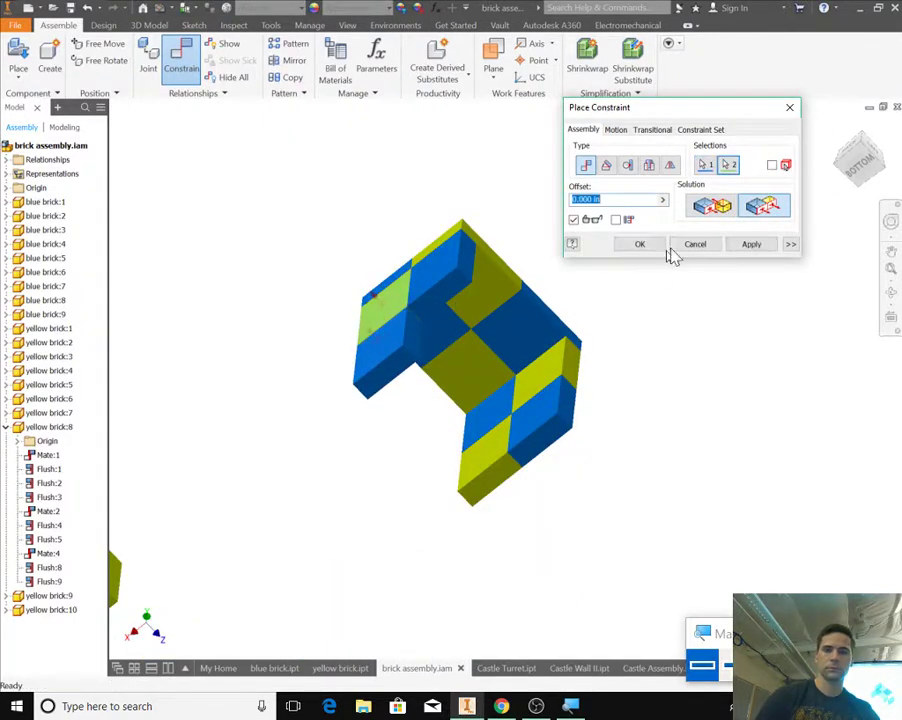
pyautogui.click(751, 244)
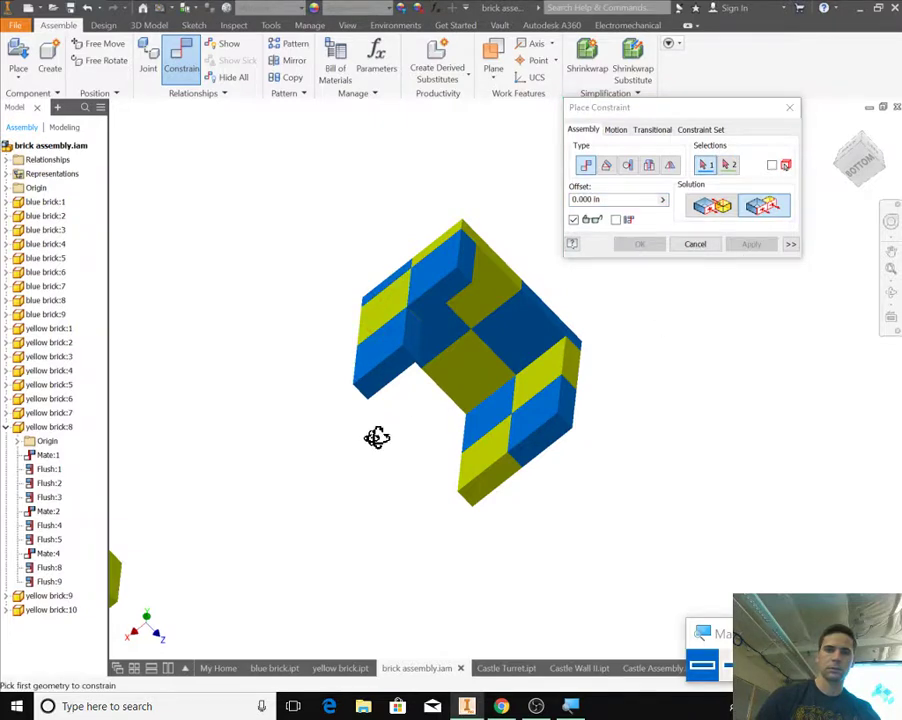
pyautogui.keyDown('shift'); pyautogui.moveTo(377, 437); pyautogui.dragTo(578, 338, button='middle'); pyautogui.keyUp('shift')
pyautogui.click(556, 321)
pyautogui.click(570, 321)
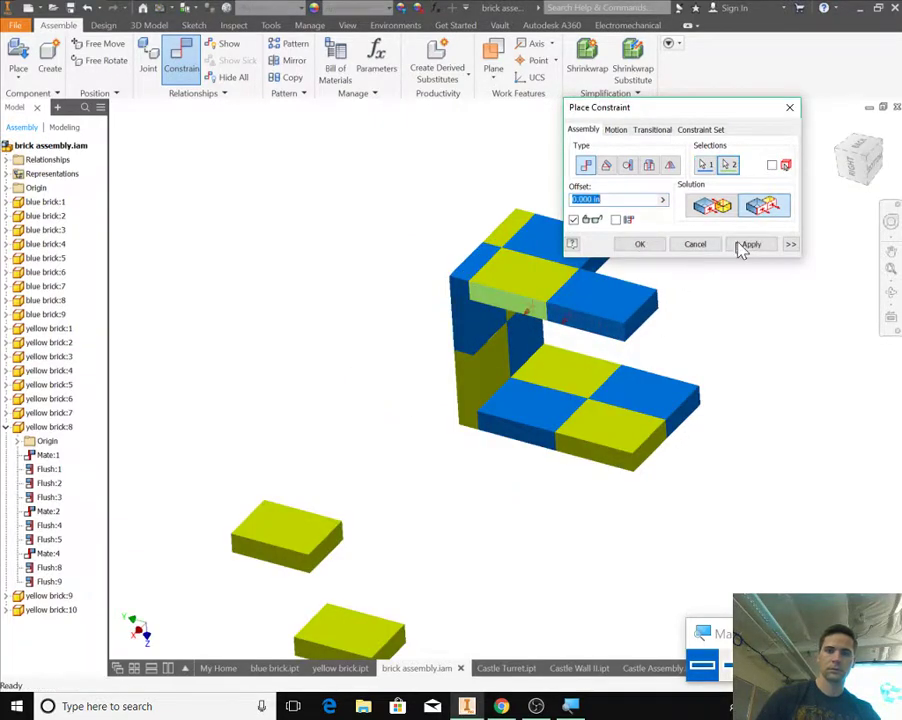
pyautogui.click(741, 249)
# Mate the top face of a loose yellow brick to the bottom face of the hanging upper blue brick in the rear wall
pyautogui.keyDown('shift'); pyautogui.moveTo(658, 502); pyautogui.dragTo(713, 270, button='middle'); pyautogui.keyUp('shift')
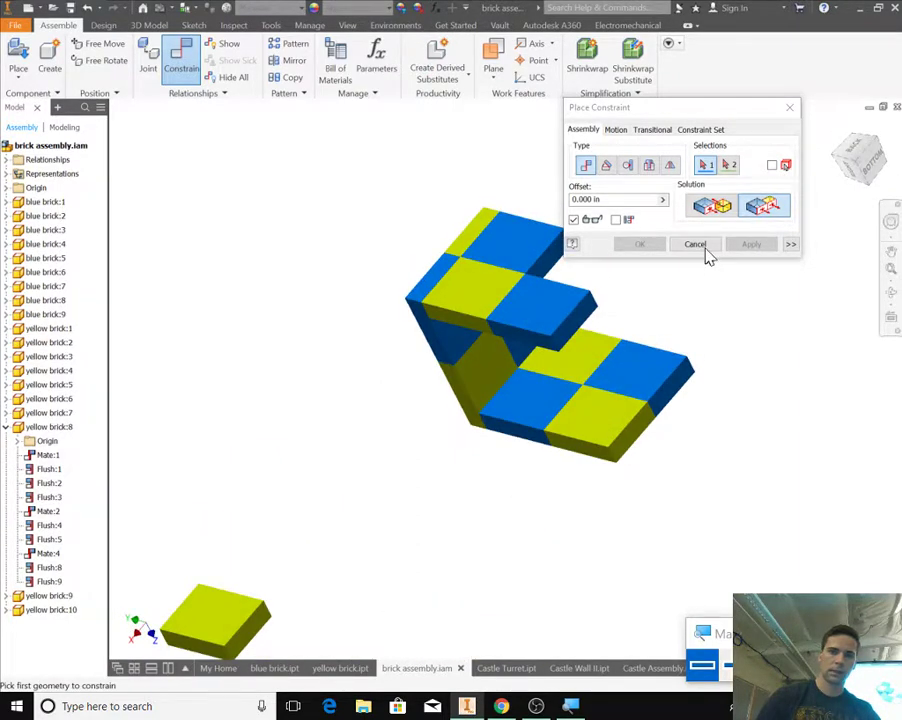
pyautogui.click(262, 637)
pyautogui.keyDown('shift'); pyautogui.moveTo(262, 637); pyautogui.dragTo(395, 603, button='middle'); pyautogui.keyUp('shift')
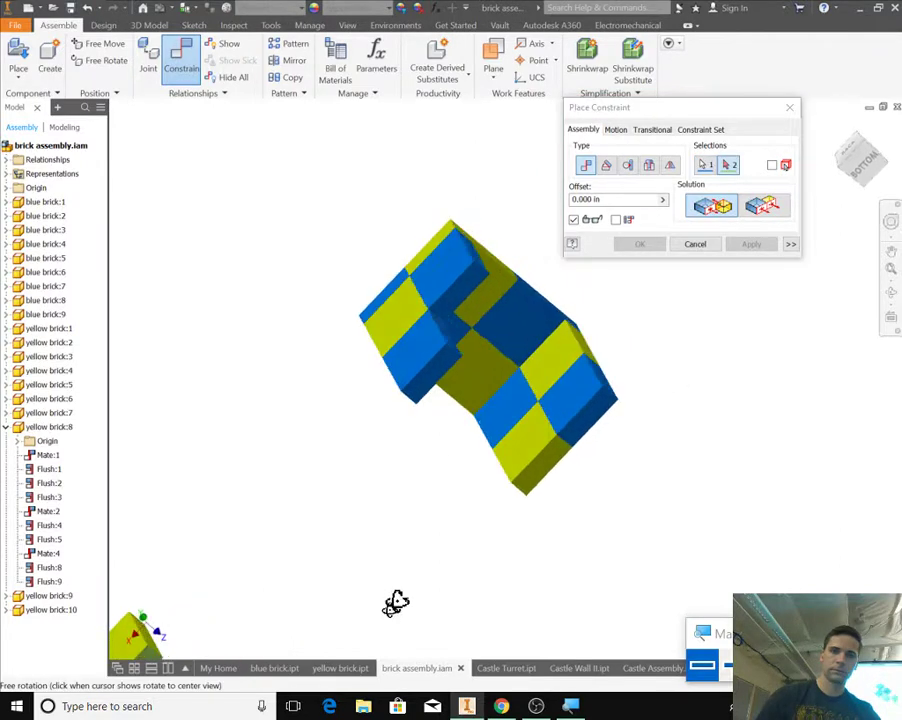
pyautogui.click(483, 298)
pyautogui.click(751, 244)
# Apply flush constraints between the narrow side faces and the broad outer faces of the lower yellow brick and the blue brick above it
pyautogui.click(761, 210)
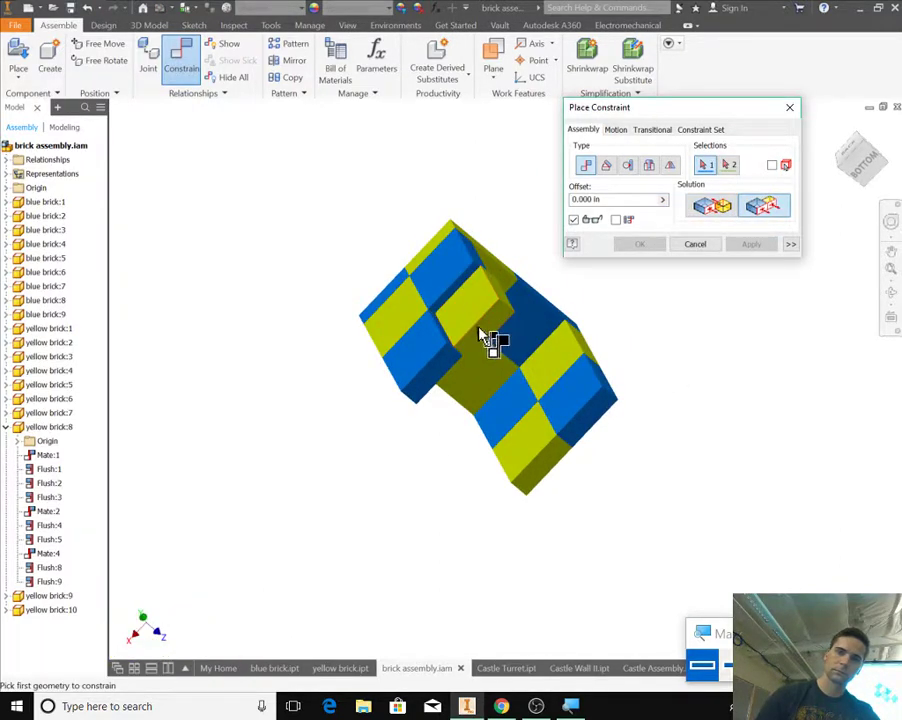
pyautogui.keyDown('shift'); pyautogui.moveTo(644, 377); pyautogui.dragTo(576, 412, button='middle'); pyautogui.keyUp('shift')
pyautogui.click(368, 447)
pyautogui.click(376, 412)
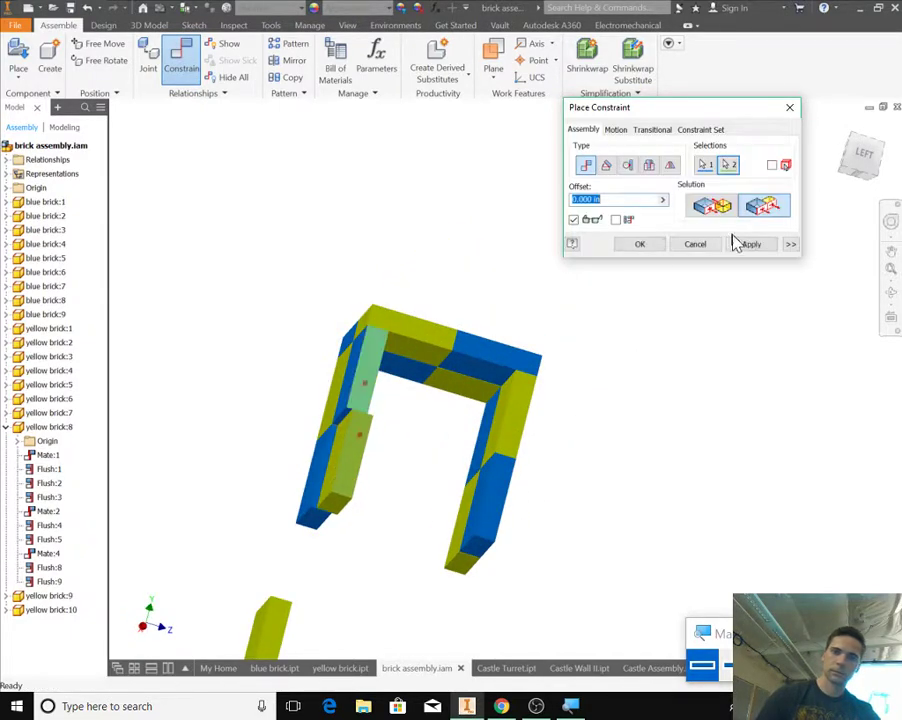
pyautogui.click(747, 244)
pyautogui.keyDown('shift'); pyautogui.moveTo(660, 378); pyautogui.dragTo(648, 414, button='middle'); pyautogui.keyUp('shift')
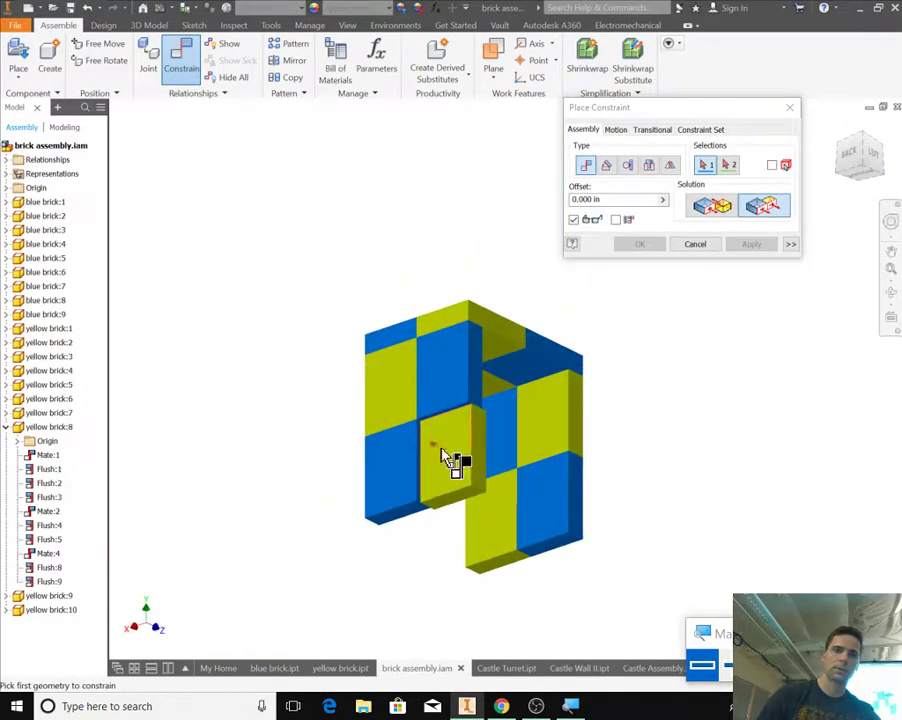
pyautogui.click(447, 385)
pyautogui.click(486, 386)
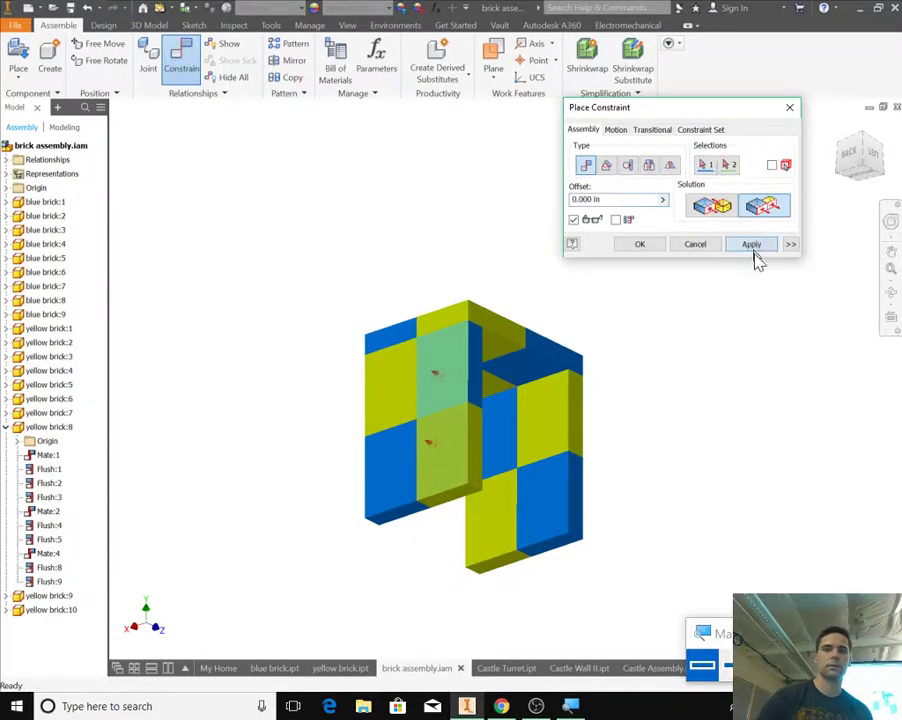
pyautogui.click(751, 246)
# Examine the checkered arch and the remaining loose bricks from several sides, with constraint placement ended
pyautogui.keyDown('shift'); pyautogui.moveTo(741, 433); pyautogui.dragTo(613, 394, button='middle'); pyautogui.keyUp('shift')
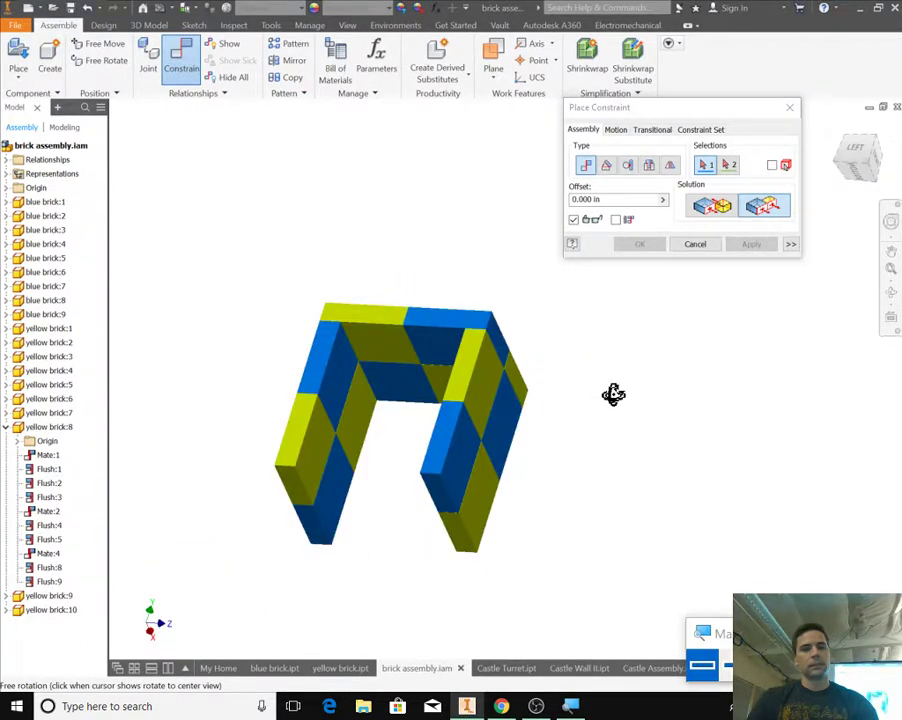
pyautogui.keyDown('shift'); pyautogui.moveTo(613, 394); pyautogui.dragTo(622, 438, button='middle'); pyautogui.keyUp('shift')
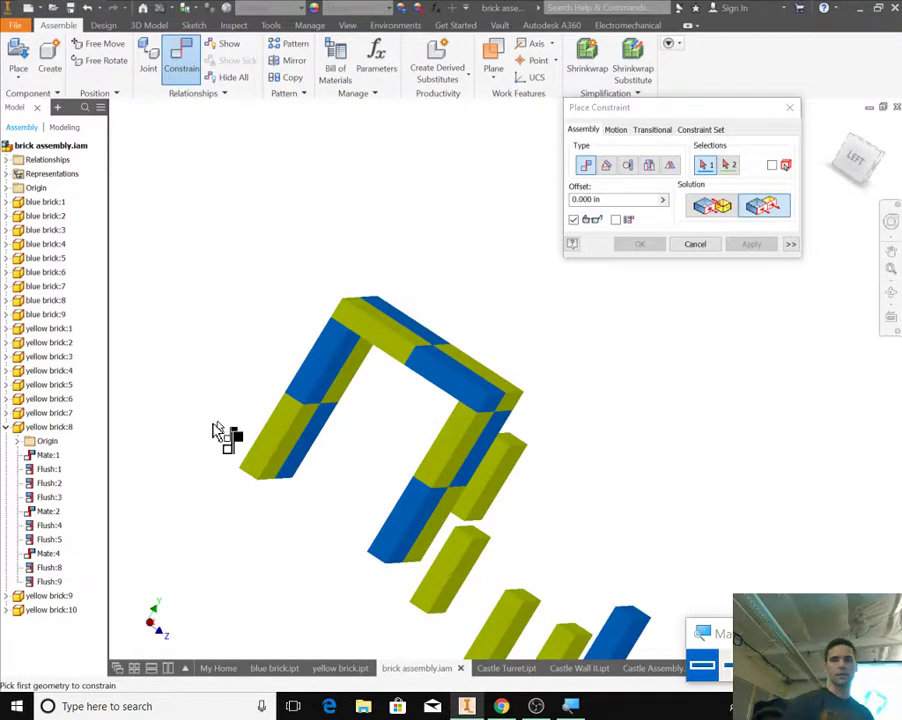
pyautogui.moveTo(305, 487); pyautogui.dragTo(310, 404, button='middle')
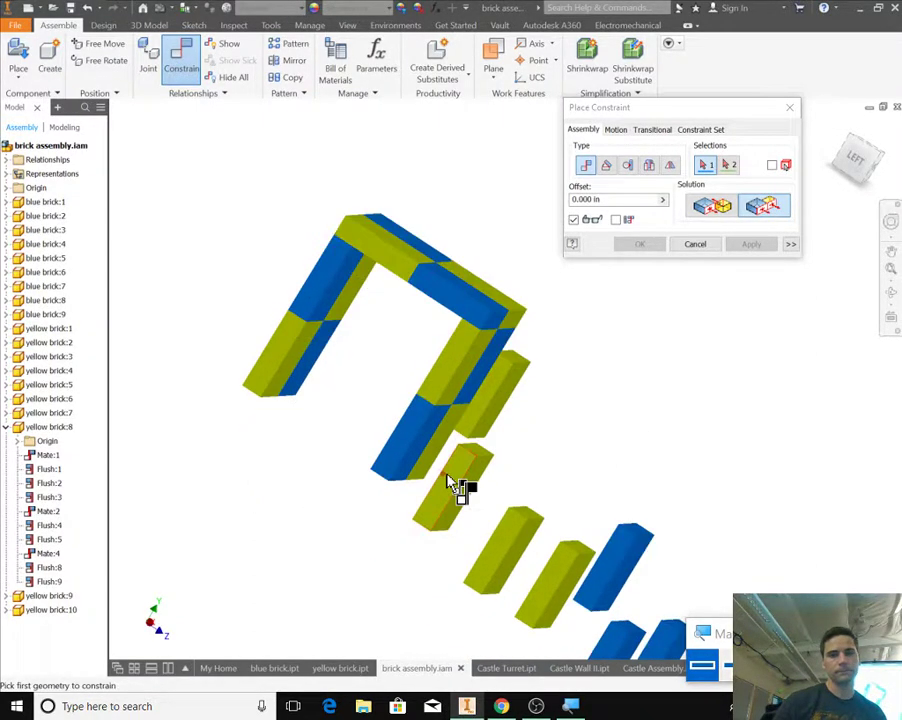
pyautogui.press('Escape')
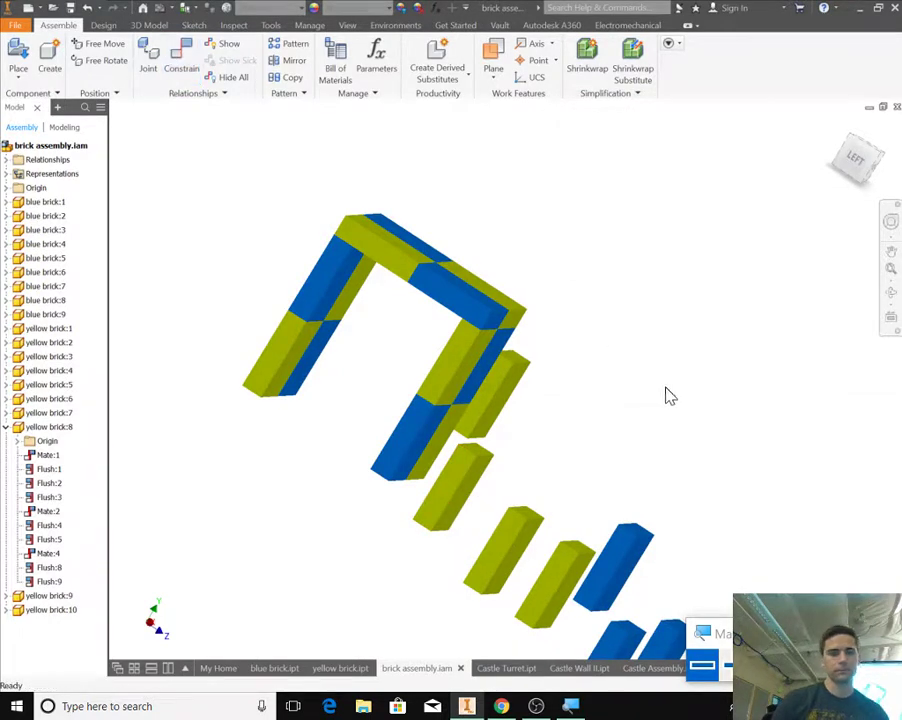
pyautogui.press('F4')
pyautogui.moveTo(652, 384); pyautogui.dragTo(484, 354)
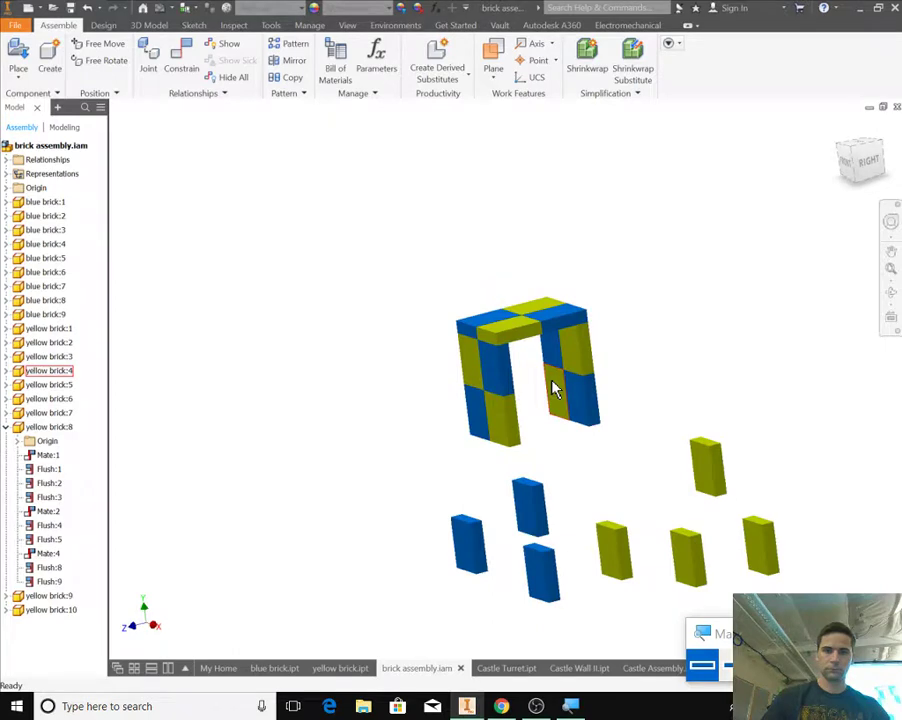
pyautogui.keyDown('shift'); pyautogui.moveTo(555, 390); pyautogui.dragTo(620, 426, button='middle'); pyautogui.keyUp('shift')
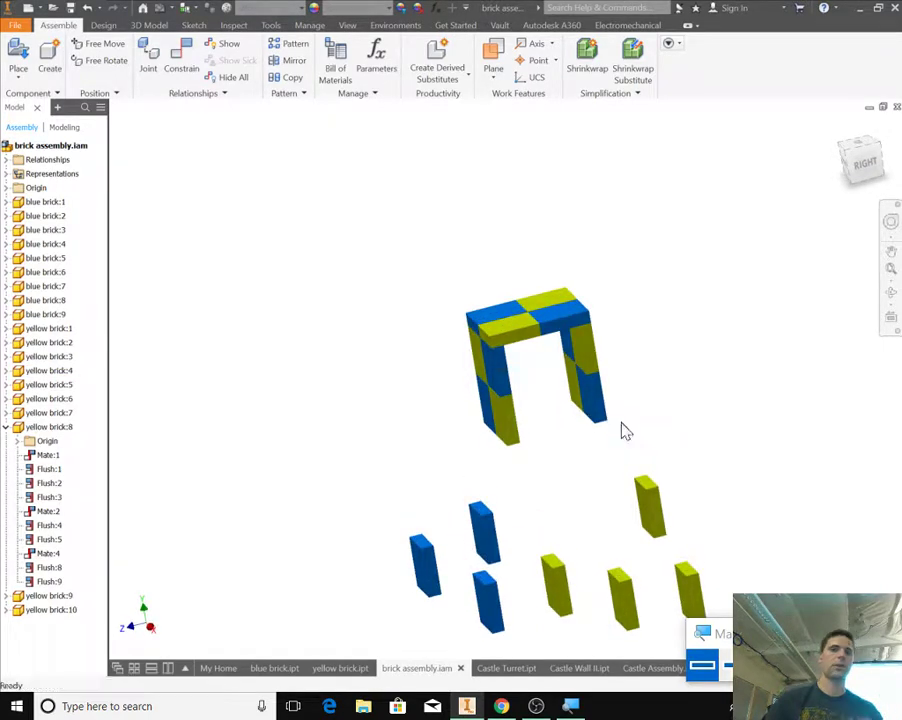